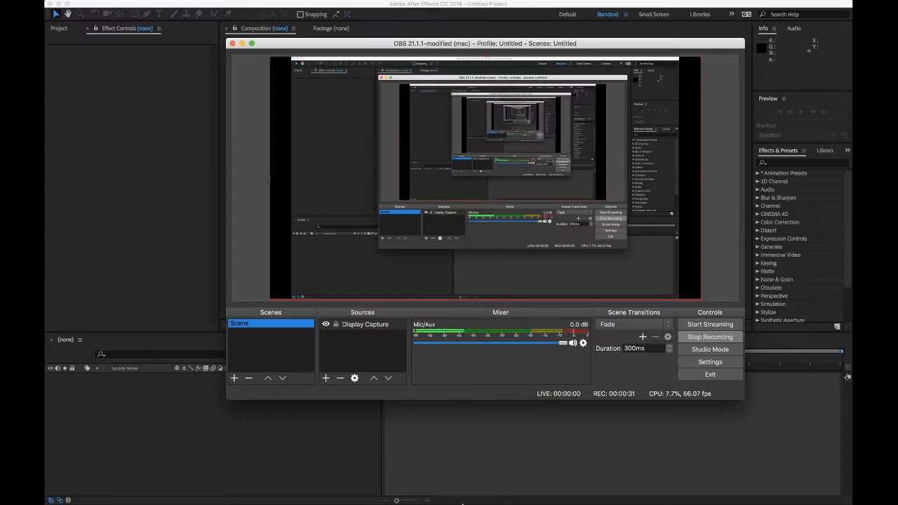
# Step: Switch to Photoshop and view the portrait image's layers followed by its colour channels
pyautogui.click(349, 466)
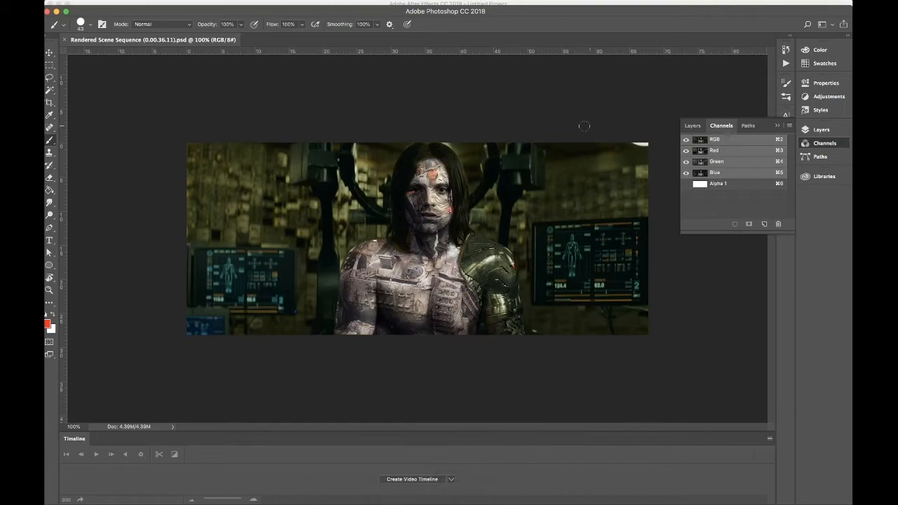
pyautogui.click(692, 125)
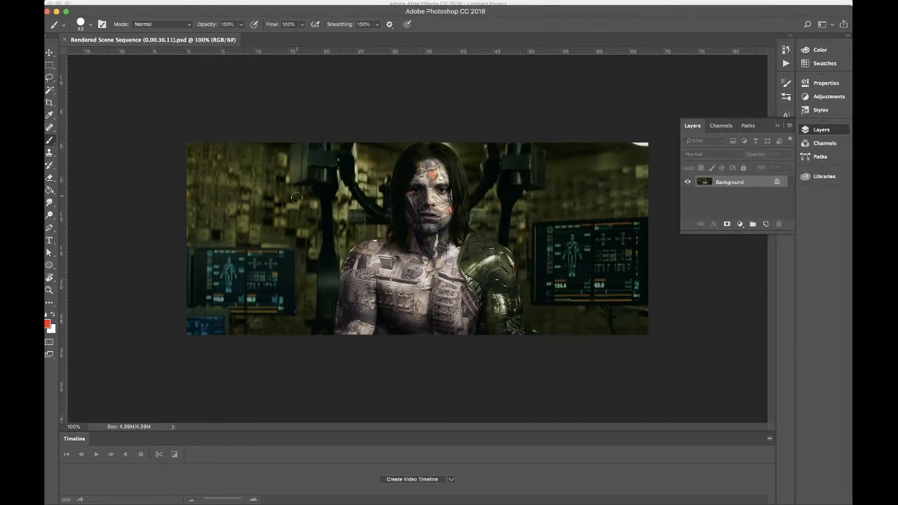
pyautogui.click(721, 126)
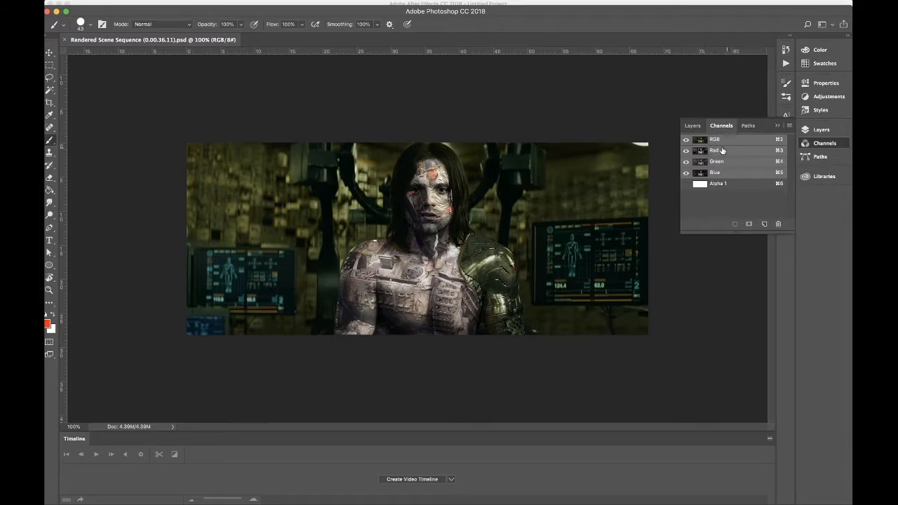
# Step: Try black, white and fully saturated red as the foreground colour in the Color Picker, ending on near-white fefefe
pyautogui.click(47, 327)
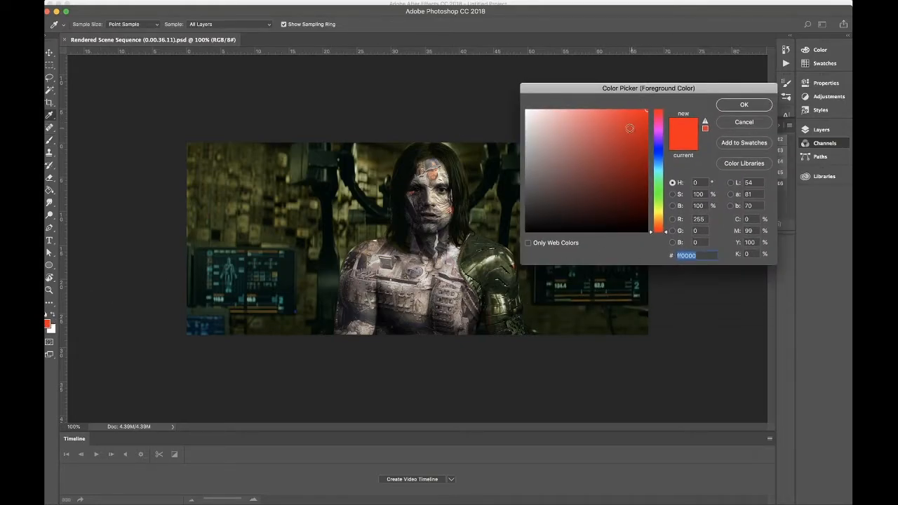
pyautogui.click(526, 232)
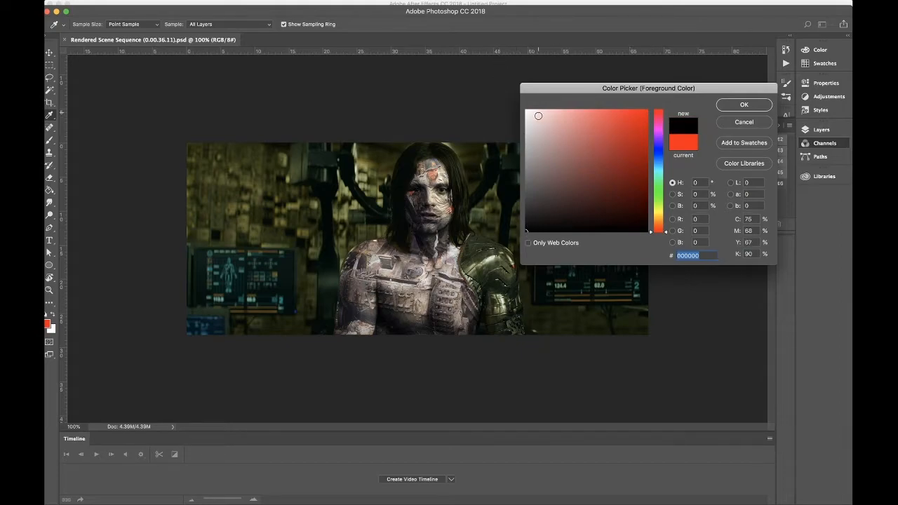
pyautogui.click(526, 111)
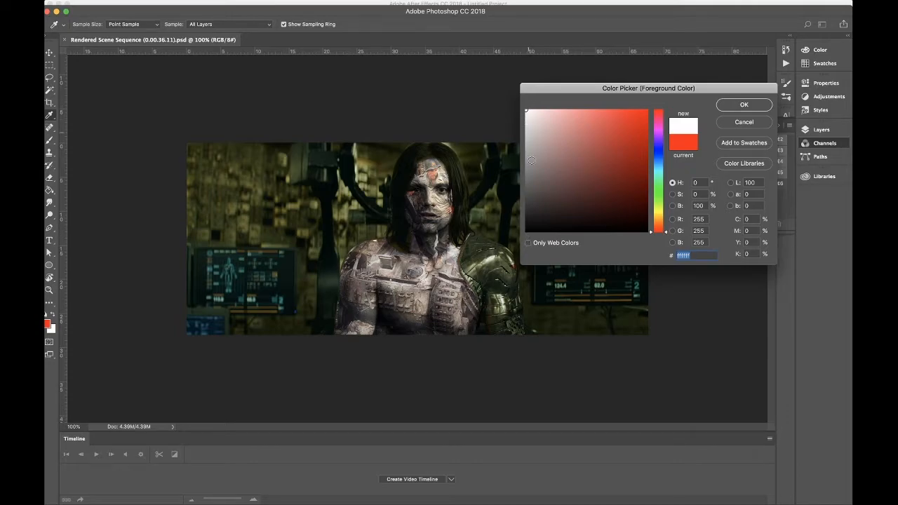
pyautogui.press('Tab')
pyautogui.moveTo(524, 109); pyautogui.dragTo(508, 87)
pyautogui.moveTo(526, 111); pyautogui.dragTo(648, 106)
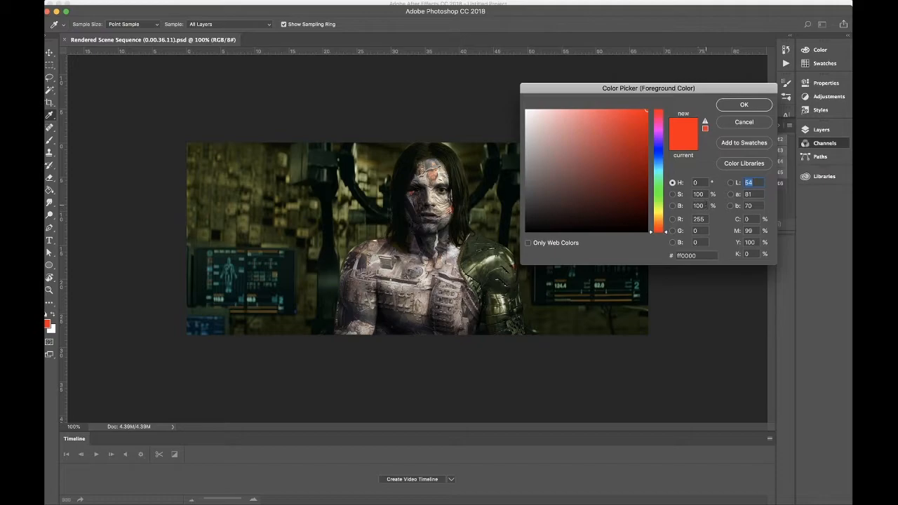
pyautogui.click(698, 195)
pyautogui.moveTo(648, 112); pyautogui.dragTo(526, 110)
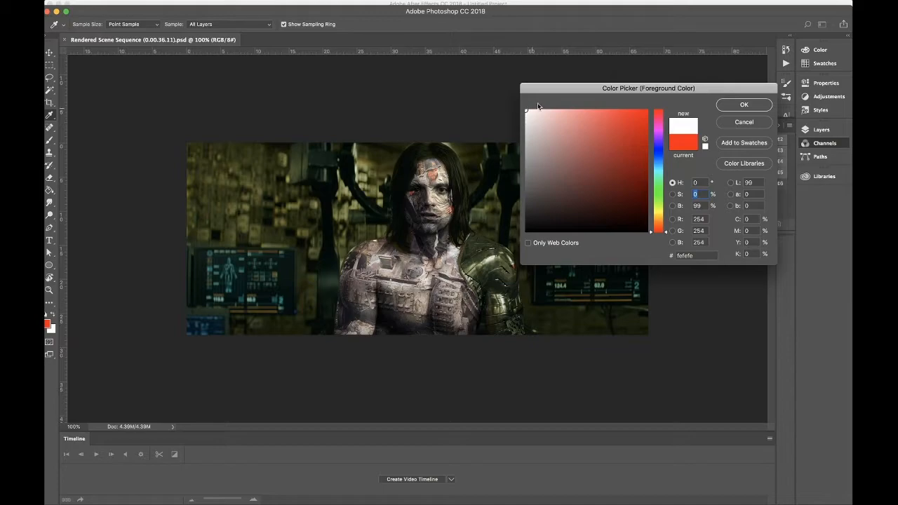
# Step: Sample darker shades and pick the muted red a15a5a as the foreground colour while going through the R, G and B values
pyautogui.moveTo(582, 191); pyautogui.dragTo(601, 212)
pyautogui.click(697, 219)
pyautogui.click(701, 231)
pyautogui.click(705, 242)
pyautogui.moveTo(606, 211); pyautogui.dragTo(579, 154)
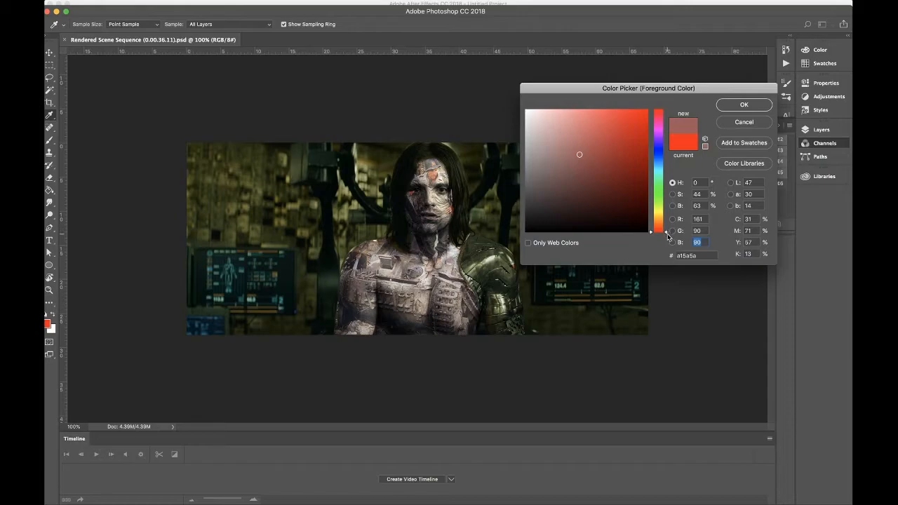
# Step: Sweep the hue through the whole spectrum and back, and accept a15a5a as the foreground colour
pyautogui.moveTo(665, 231); pyautogui.dragTo(652, 108)
pyautogui.press('Tab')
pyautogui.moveTo(665, 224); pyautogui.dragTo(650, 79)
pyautogui.moveTo(705, 219); pyautogui.dragTo(689, 219)
pyautogui.press('Tab')
pyautogui.press('Tab')
pyautogui.click(733, 110)
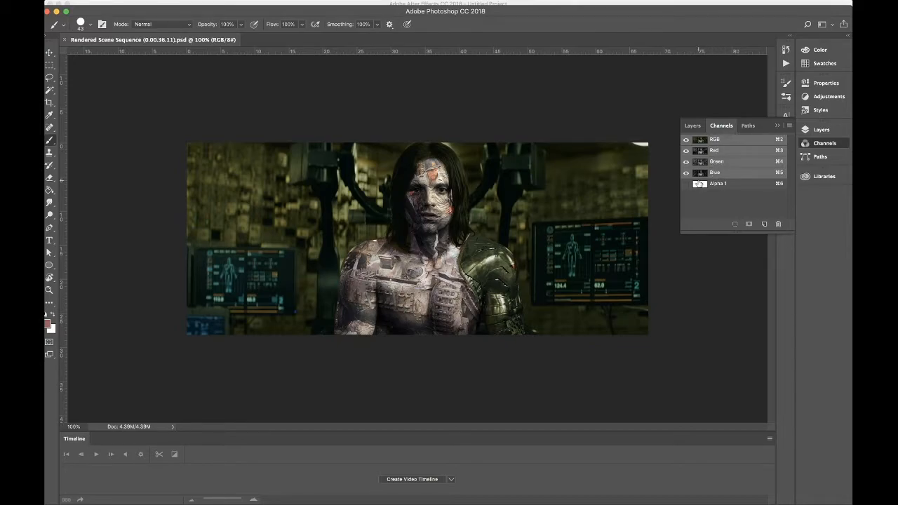
# Step: Restrict the foreground Color Picker to web colours only and accept the web-safe colour 996666
pyautogui.click(48, 323)
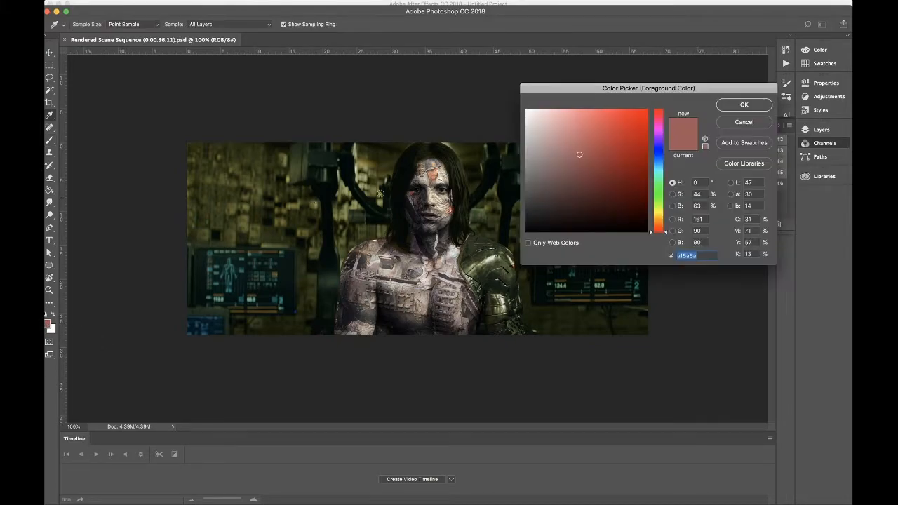
pyautogui.click(528, 243)
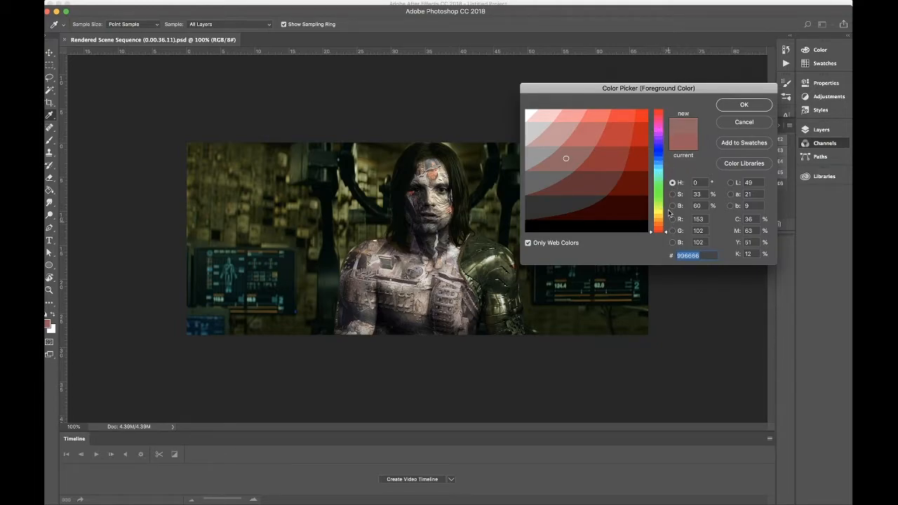
pyautogui.click(737, 106)
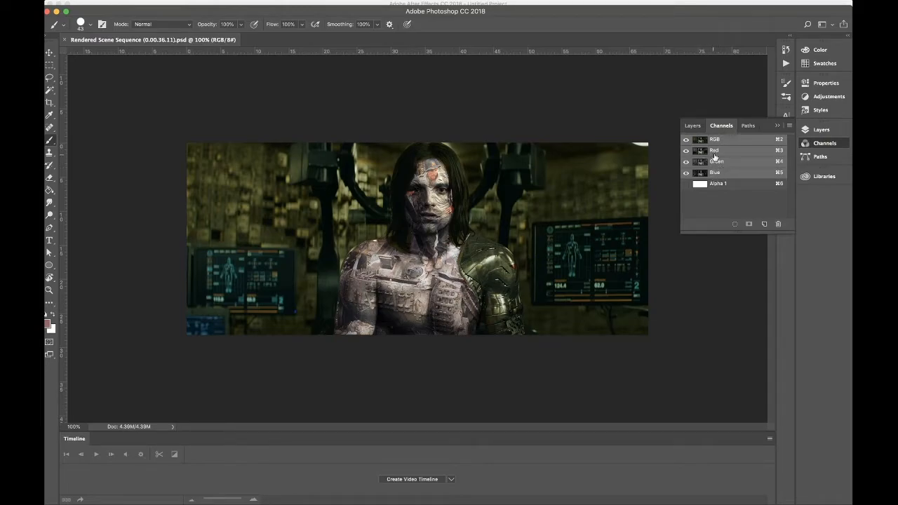
# Step: Hide and restore the blue, green and red channels one at a time to compare their effect on the image
pyautogui.click(686, 173)
pyautogui.press('super+z')
pyautogui.click(686, 162)
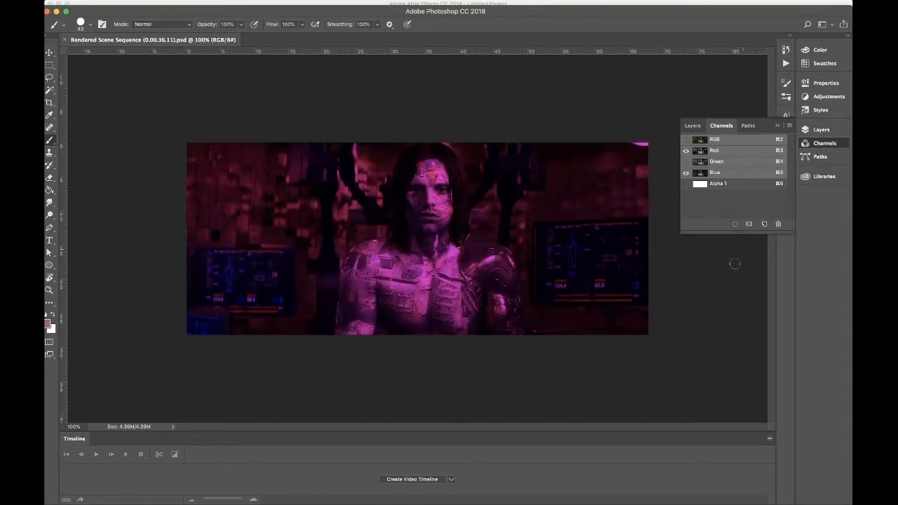
pyautogui.click(685, 161)
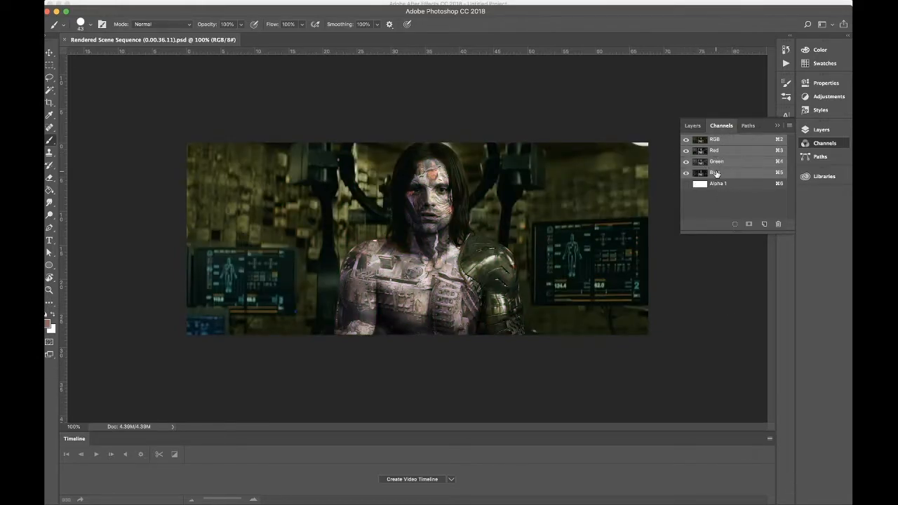
pyautogui.click(685, 150)
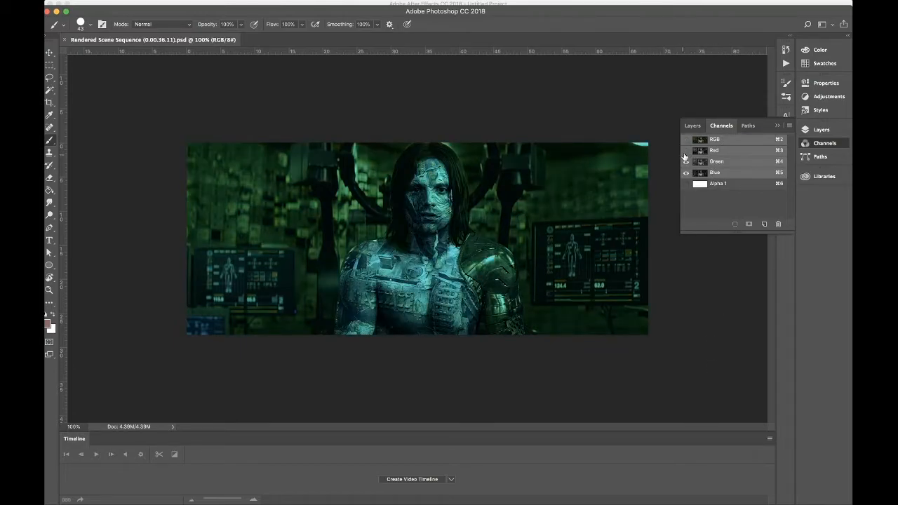
pyautogui.click(685, 150)
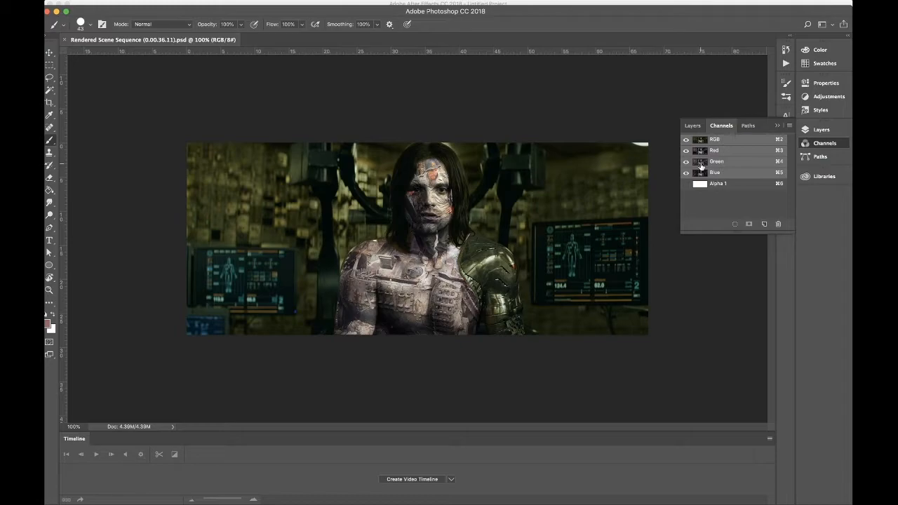
# Step: Try a Curves adjustment on the Blue channel, lowering input 55 to output 35, and discard it
pyautogui.press('super+m')
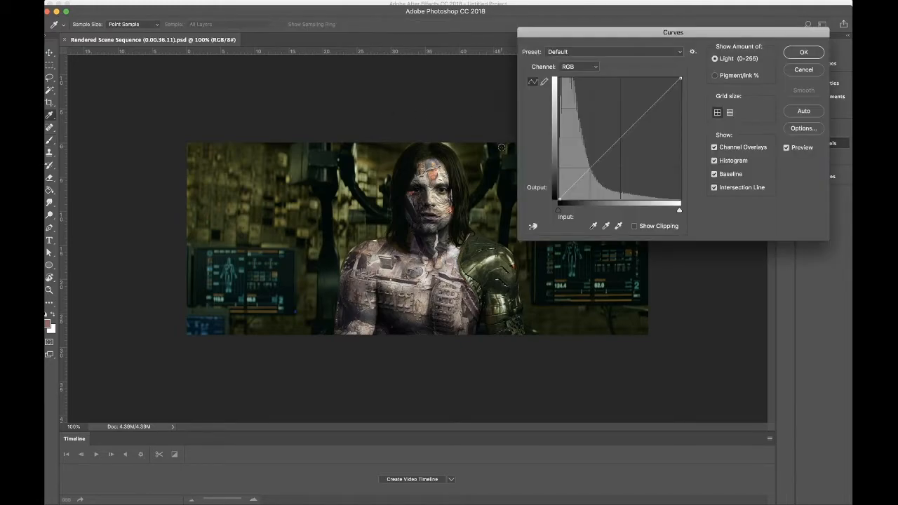
pyautogui.click(596, 68)
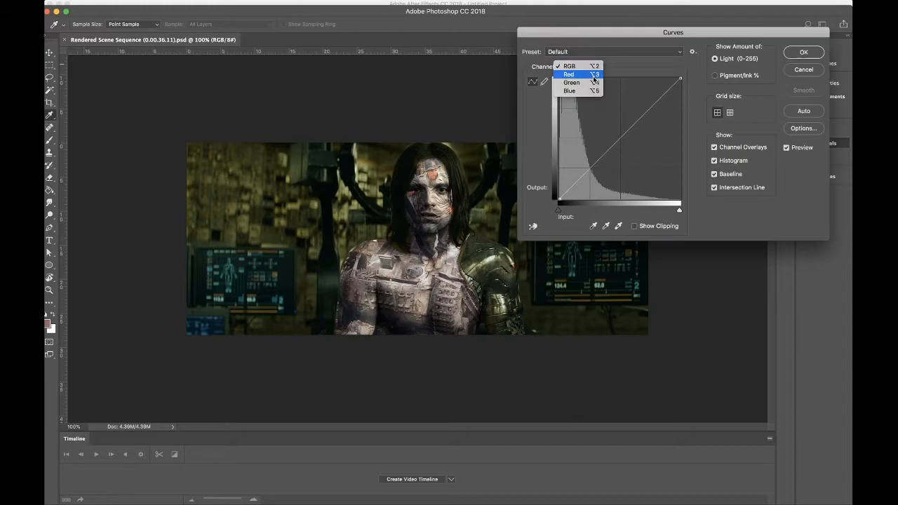
pyautogui.click(590, 91)
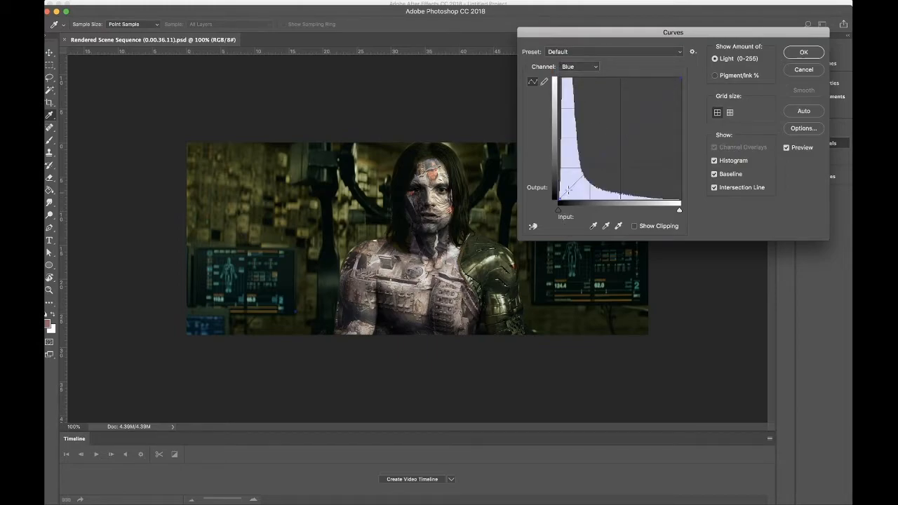
pyautogui.moveTo(586, 173)
pyautogui.mouseDown()
pyautogui.moveTo(592, 187)
pyautogui.moveTo(585, 183)
pyautogui.mouseUp()
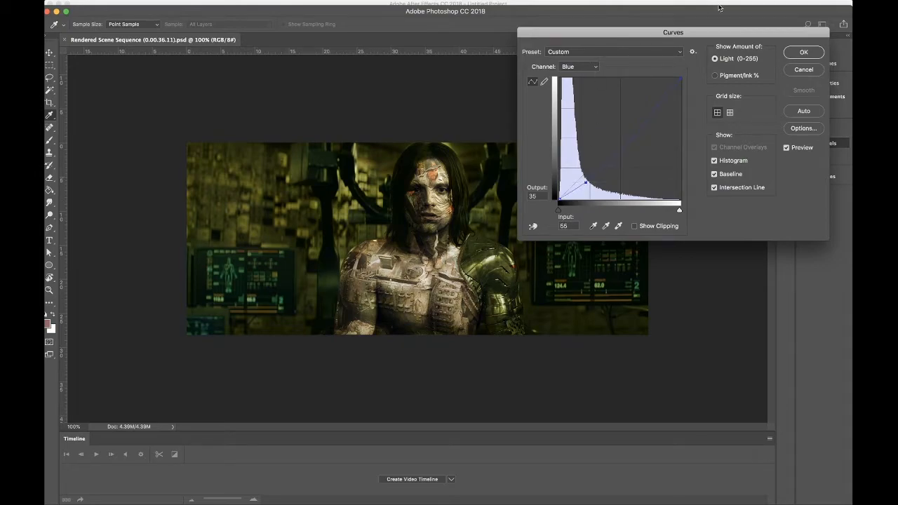
pyautogui.press('Escape')
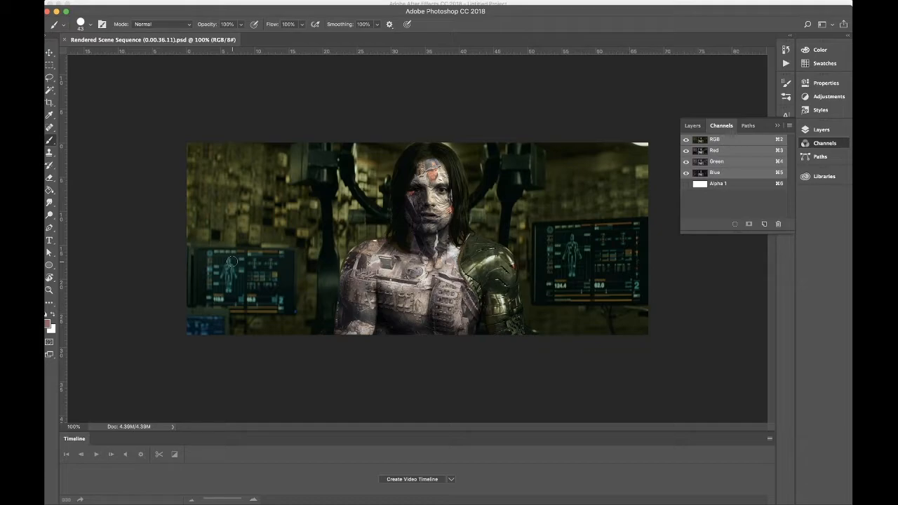
# Step: Switch to After Effects and create a 1920 × 1080, 24 fps composition named Comp 1 containing a full-size black solid
pyautogui.press('super+space')
pyautogui.write('after')
pyautogui.press('Return')
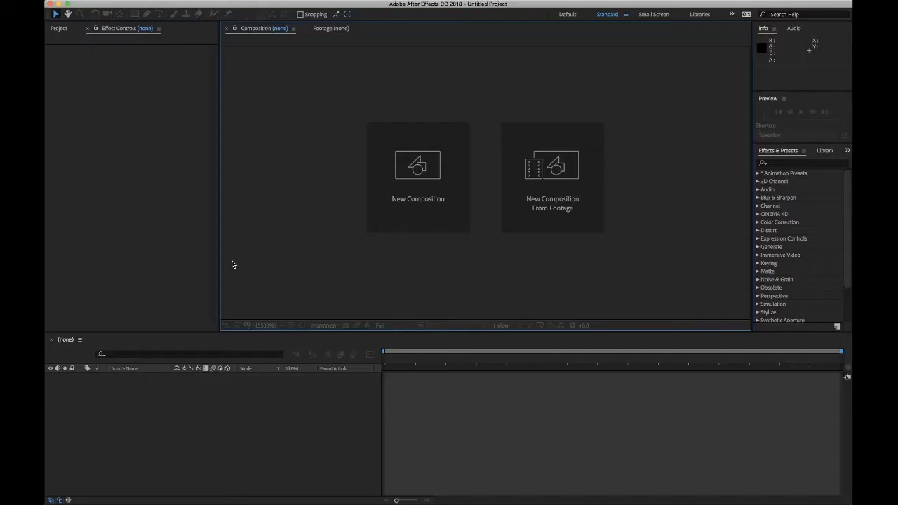
pyautogui.click(416, 172)
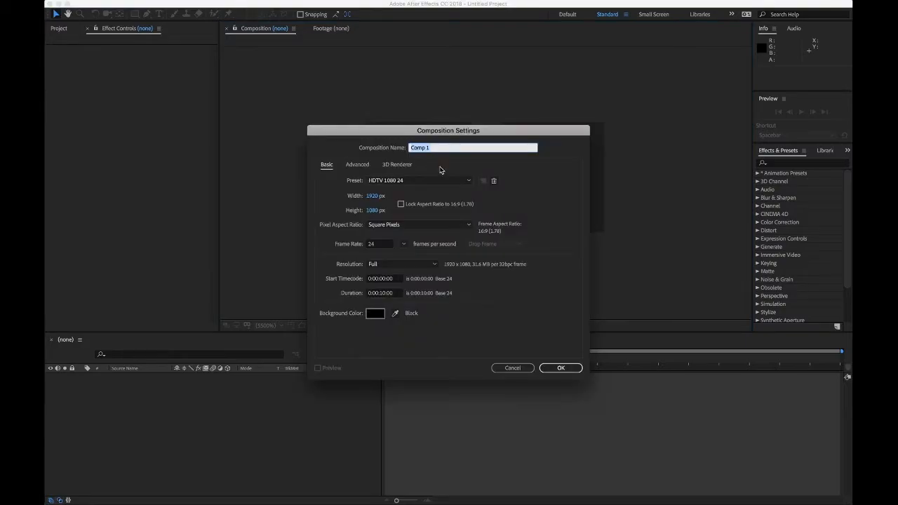
pyautogui.press('Return')
pyautogui.press('super+y')
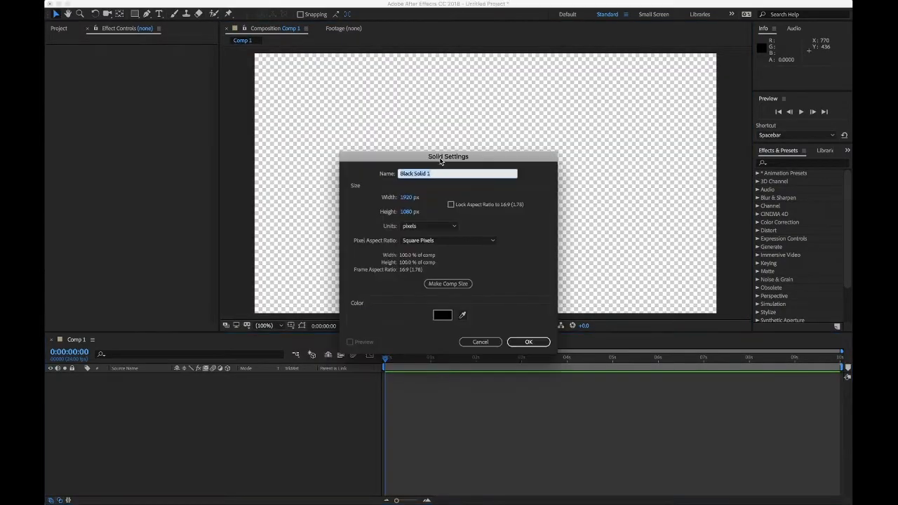
pyautogui.press('Return')
# Step: Find the Gradient Ramp effect and apply it to the black solid
pyautogui.click(782, 162)
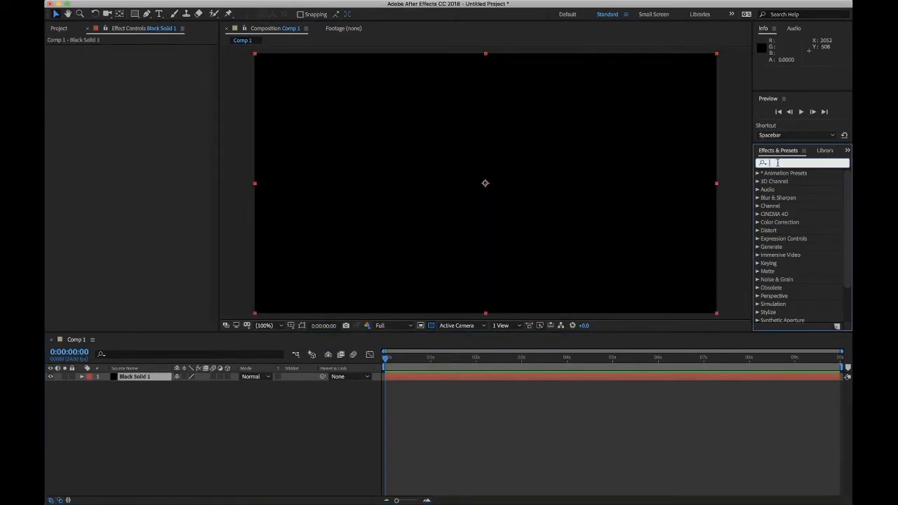
pyautogui.write('ramp')
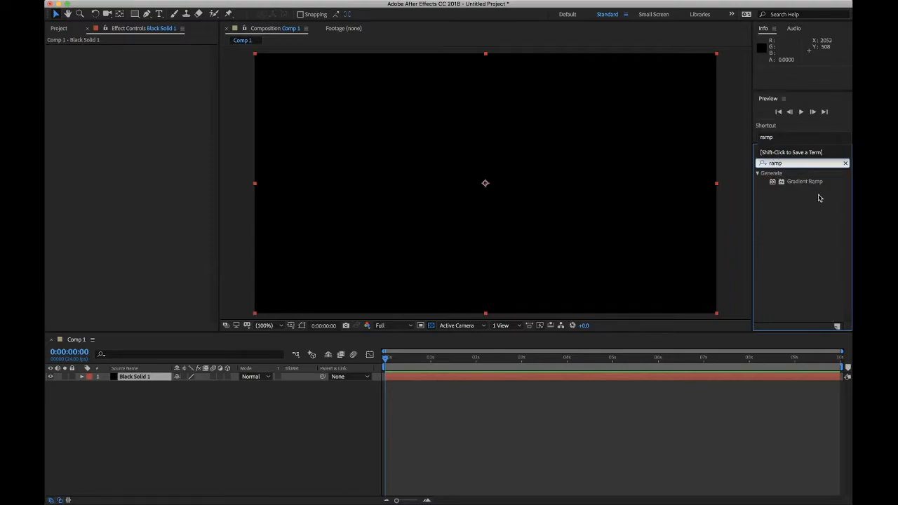
pyautogui.doubleClick(780, 182)
# Step: Set the Gradient Ramp's End of Ramp to 1920, 540
pyautogui.click(158, 57)
pyautogui.click(159, 73)
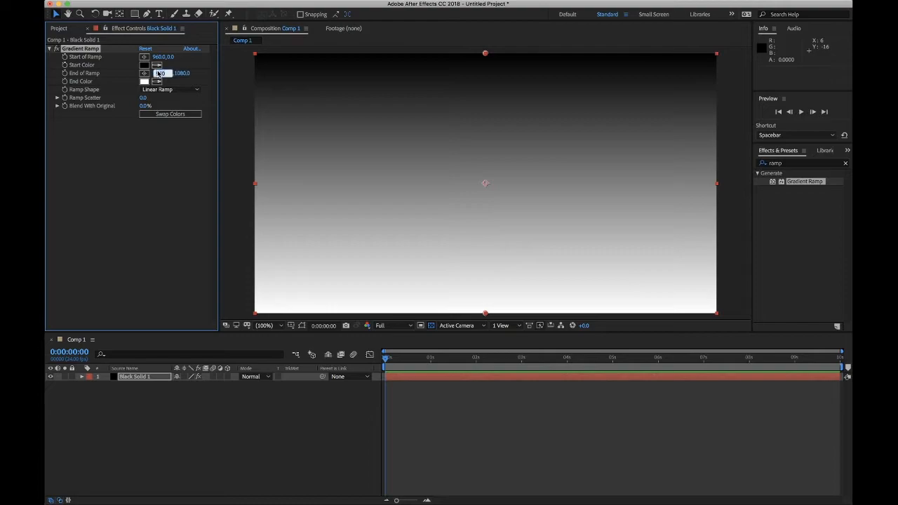
pyautogui.write('1920')
pyautogui.press('Return')
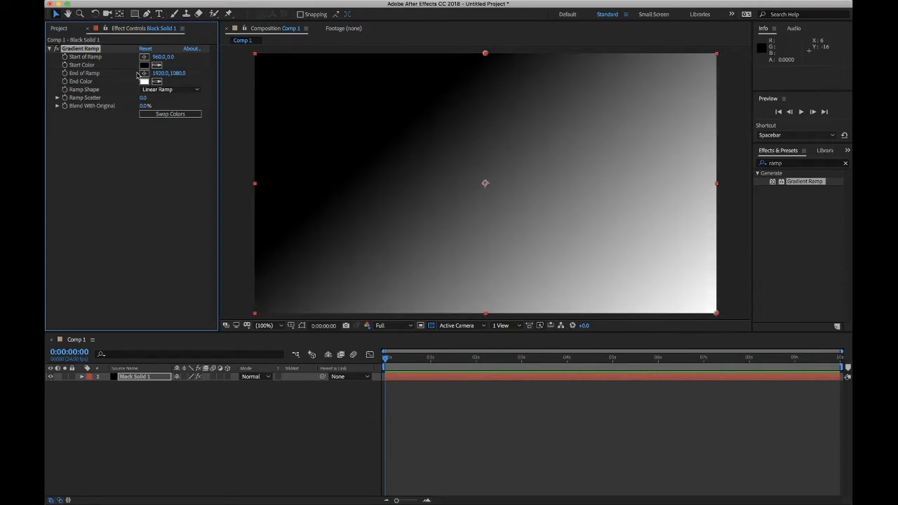
pyautogui.click(177, 73)
pyautogui.write('540')
pyautogui.press('Return')
# Step: Set the Gradient Ramp's Start of Ramp to 0, 540 for a horizontal black-to-white gradient
pyautogui.click(161, 57)
pyautogui.write('0')
pyautogui.press('Return')
pyautogui.click(165, 58)
pyautogui.write('540')
pyautogui.press('Return')
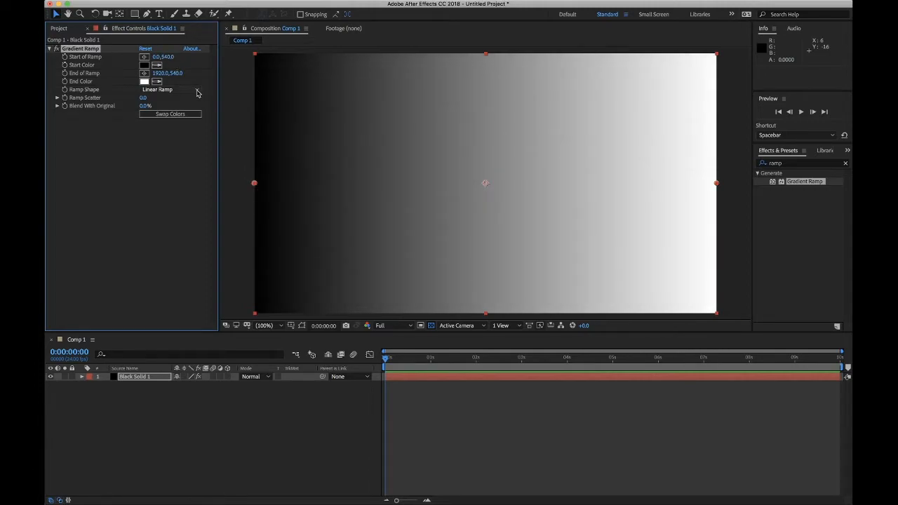
# Step: Find the Colorama effect and apply it to the black solid with the gradient
pyautogui.click(762, 164)
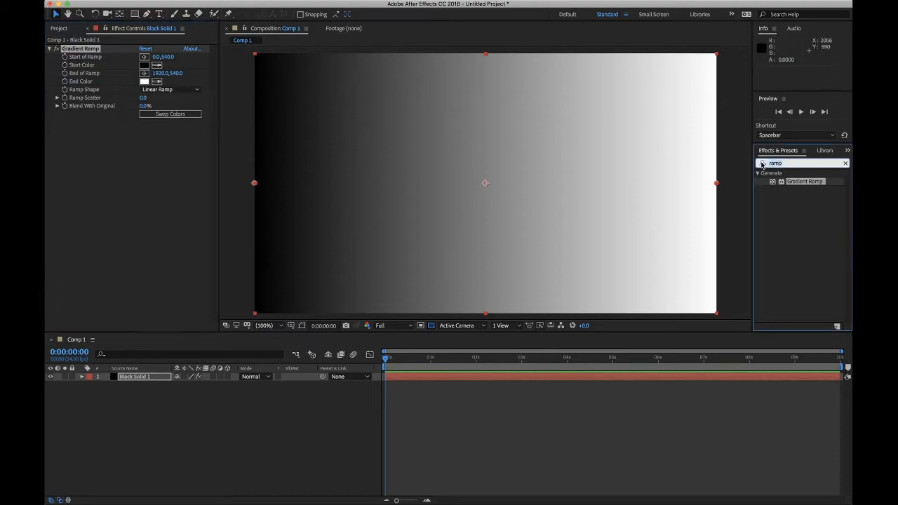
pyautogui.write('coloram')
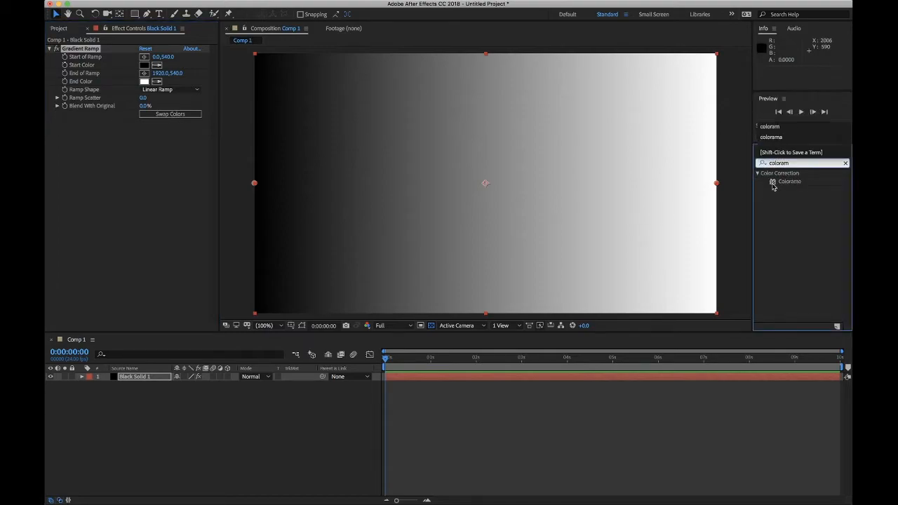
pyautogui.doubleClick(774, 185)
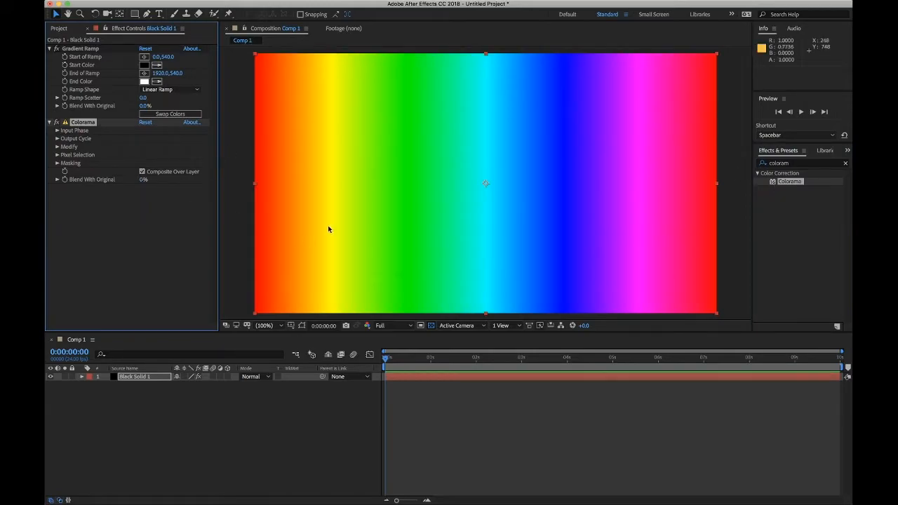
# Step: Find the Polar Coordinates effect and apply it to the black solid beneath Colorama
pyautogui.click(768, 163)
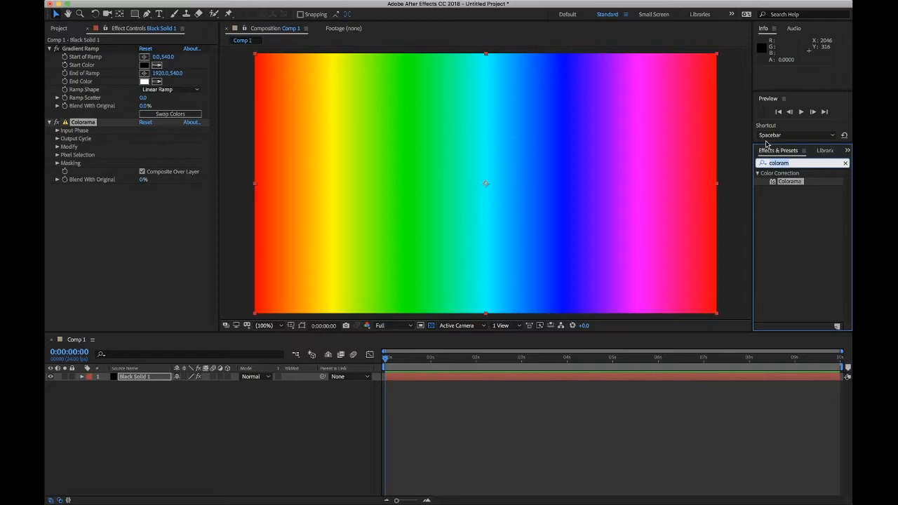
pyautogui.write('polar')
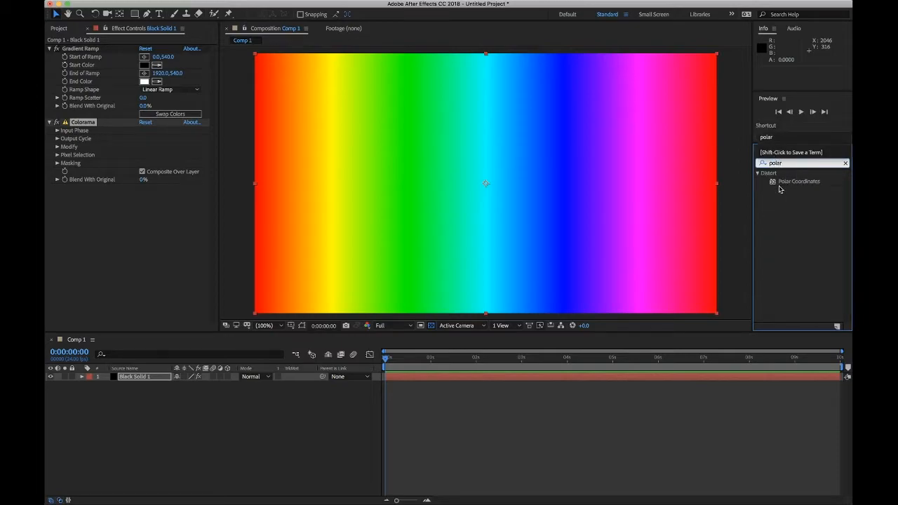
pyautogui.click(773, 181)
pyautogui.moveTo(773, 181); pyautogui.dragTo(127, 187)
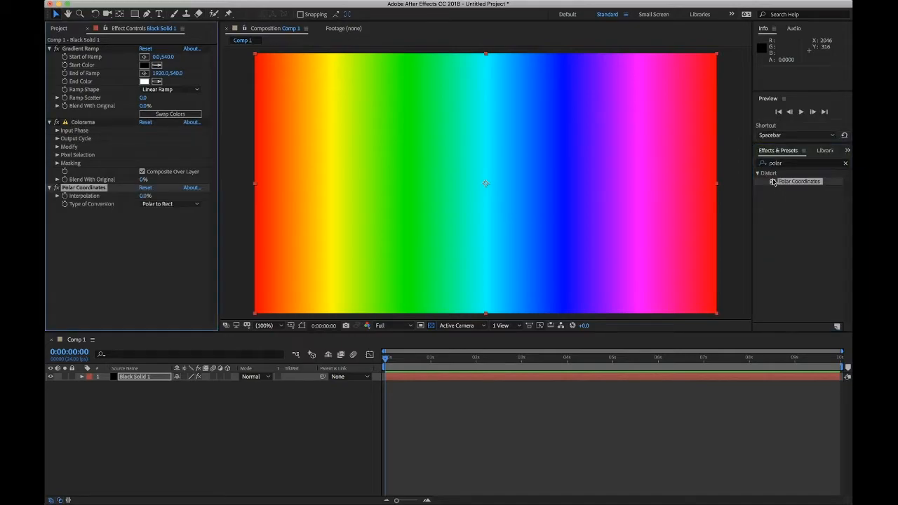
# Step: Set Polar Coordinates to Rect to Polar conversion with 100% interpolation to form a colour wheel
pyautogui.click(175, 204)
pyautogui.click(170, 213)
pyautogui.click(142, 195)
pyautogui.write('100')
pyautogui.press('Return')
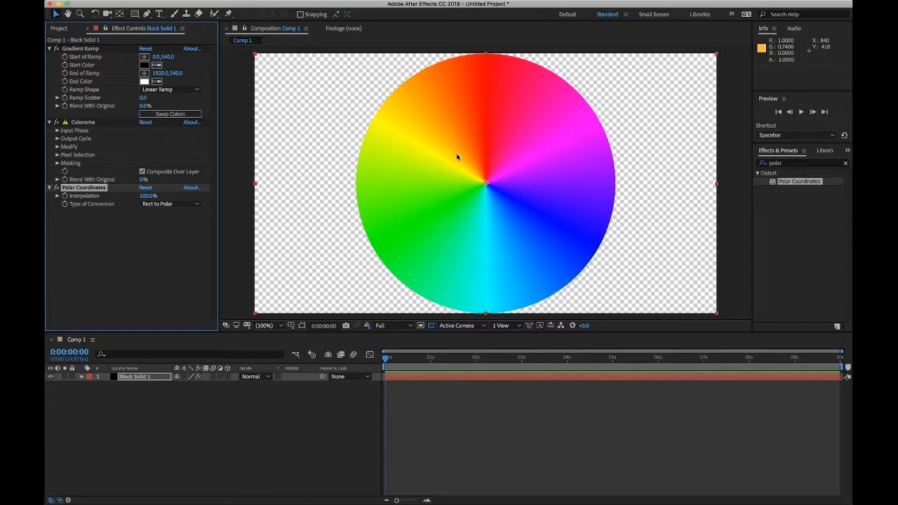
# Step: Duplicate the black solid layer with the colour wheel and select the upper copy
pyautogui.click(114, 378)
pyautogui.hotkey('ctrl', 'd')
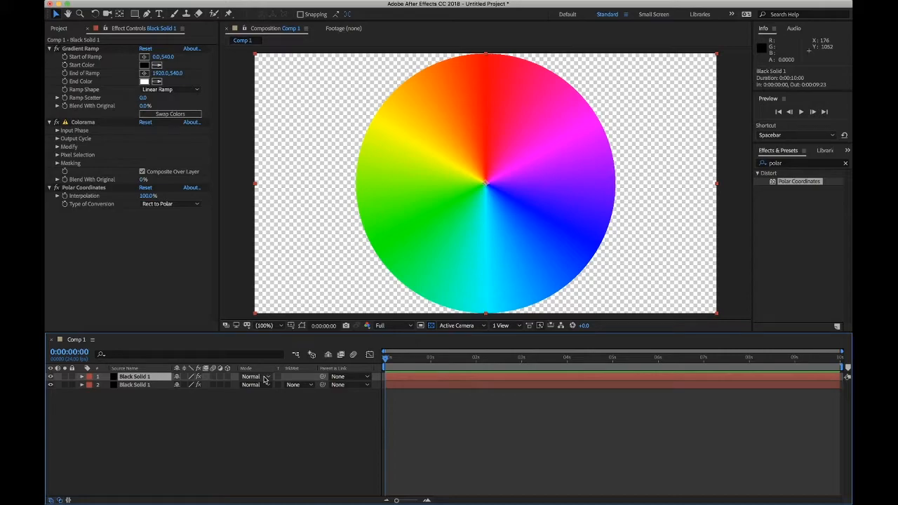
pyautogui.click(142, 385)
pyautogui.click(139, 379)
# Step: Calculate 0.4*0.4 in Spotlight to illustrate how Multiply works, and return to the composition
pyautogui.click(256, 376)
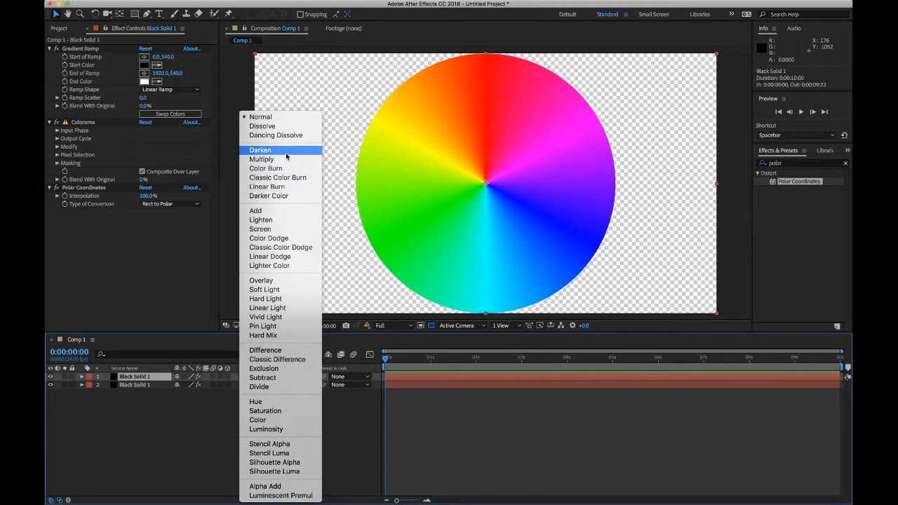
pyautogui.click(171, 277)
pyautogui.press('super+space')
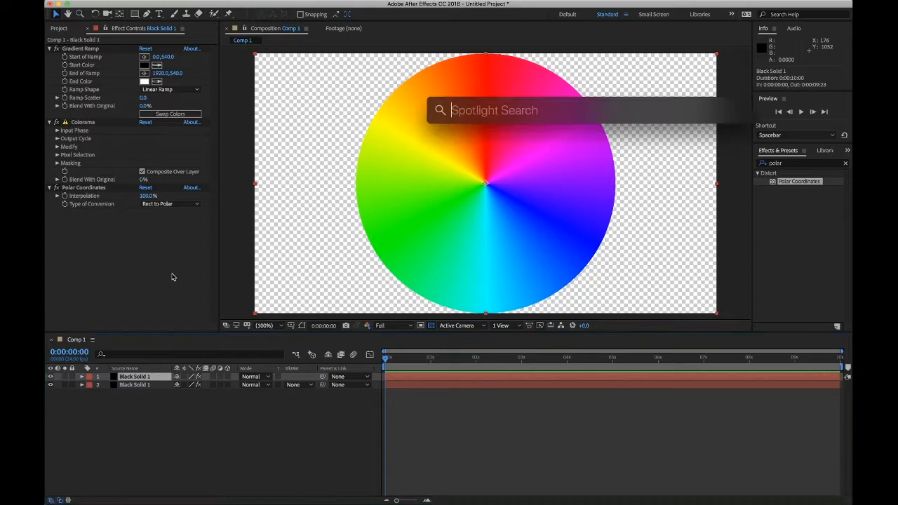
pyautogui.write('0.4')
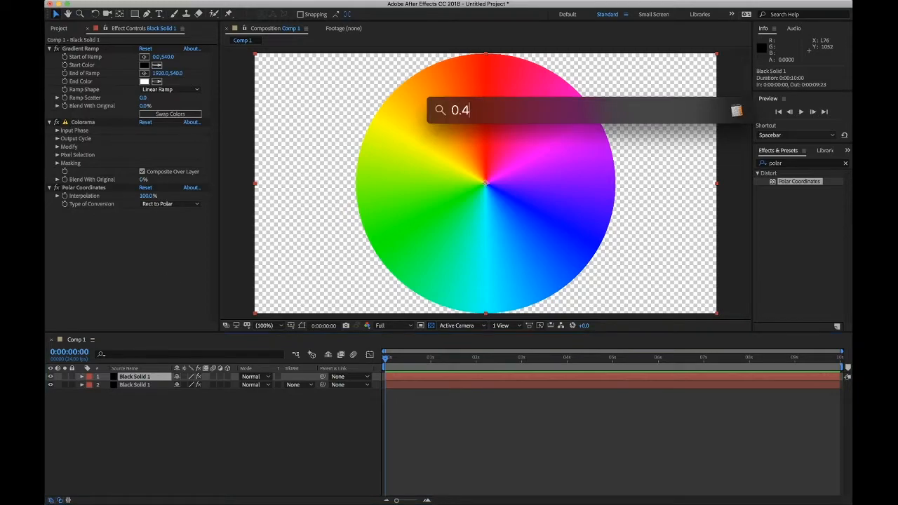
pyautogui.write('*0.4')
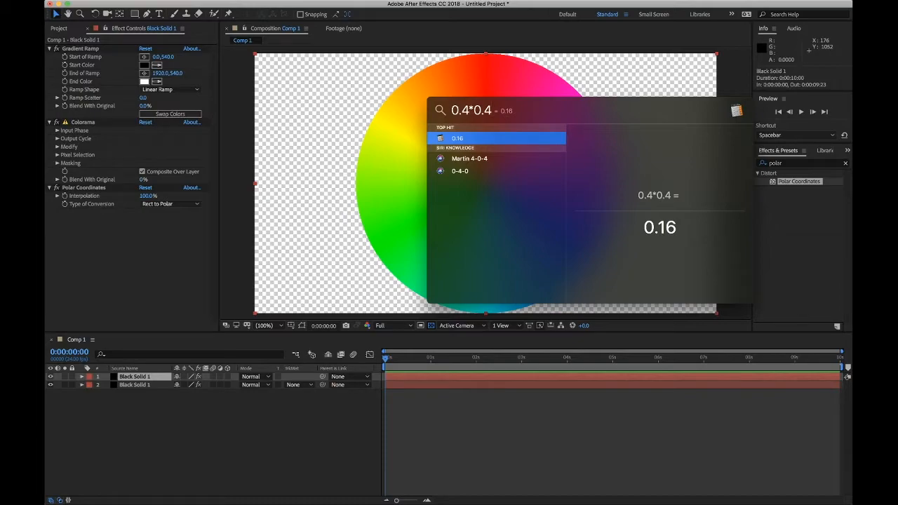
pyautogui.click(180, 416)
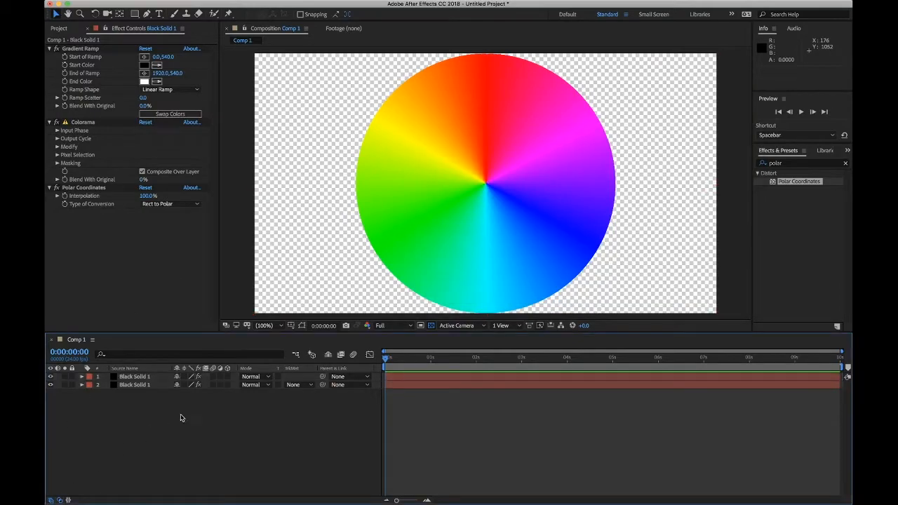
# Step: Try the Multiply and Add blending modes on the upper black solid, and set it back to Normal
pyautogui.click(270, 377)
pyautogui.click(263, 159)
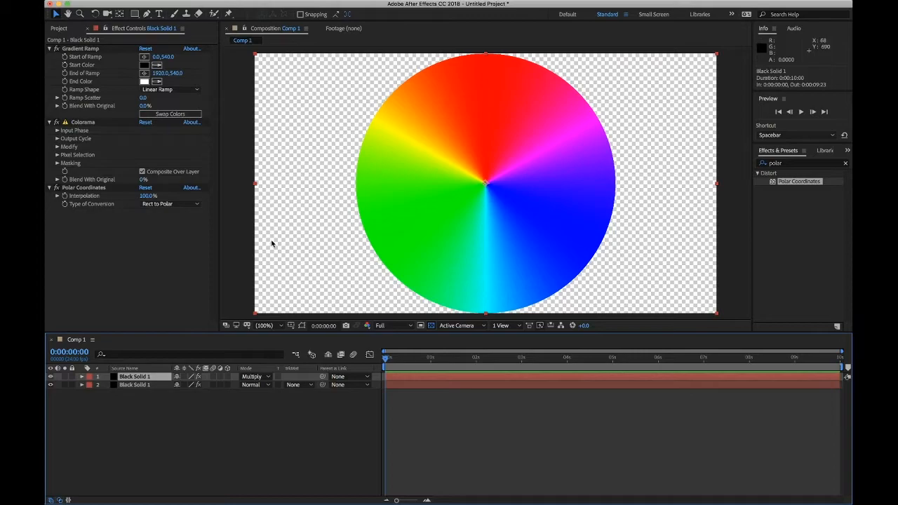
pyautogui.click(265, 377)
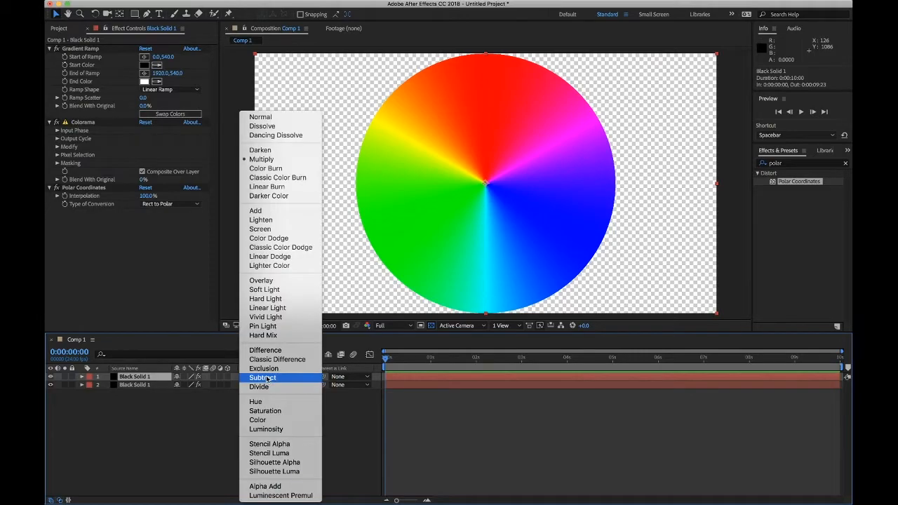
pyautogui.click(273, 211)
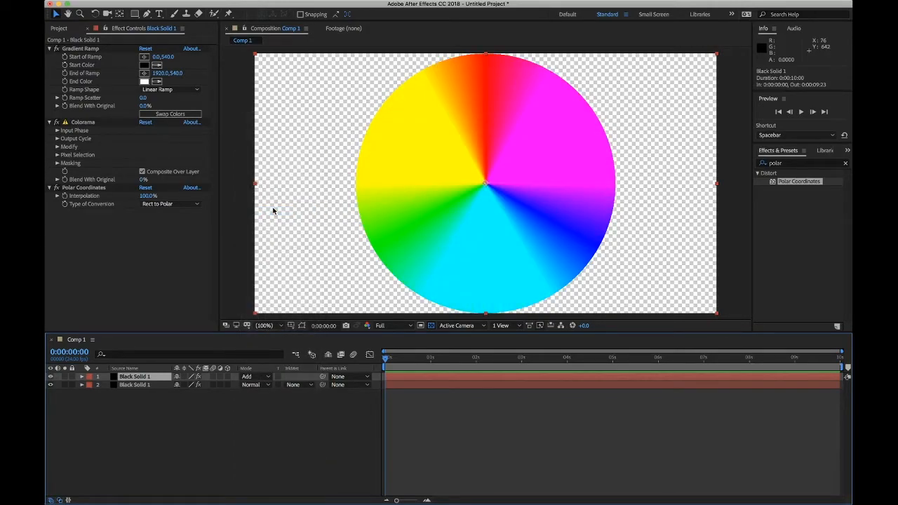
pyautogui.click(258, 376)
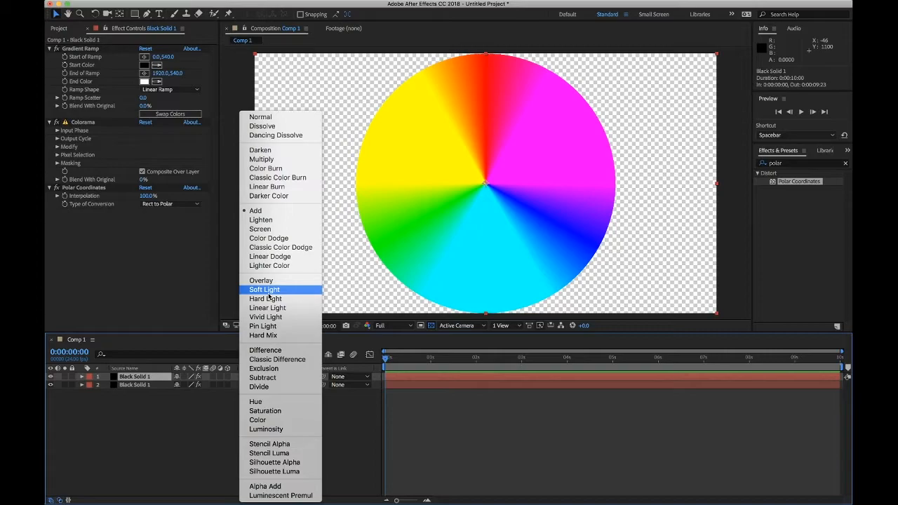
pyautogui.click(272, 118)
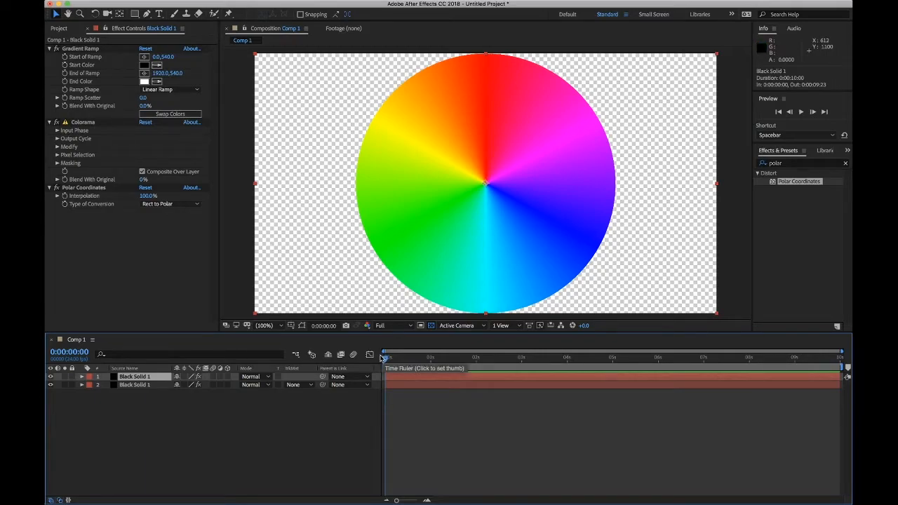
# Step: Turn Colorama off and back on for the upper solid, and set its blending mode to Hard Mix
pyautogui.click(56, 123)
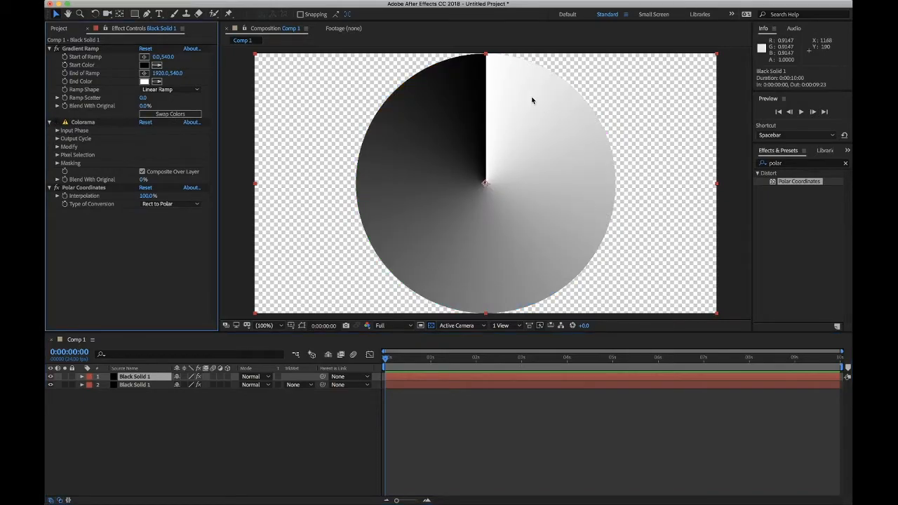
pyautogui.click(56, 122)
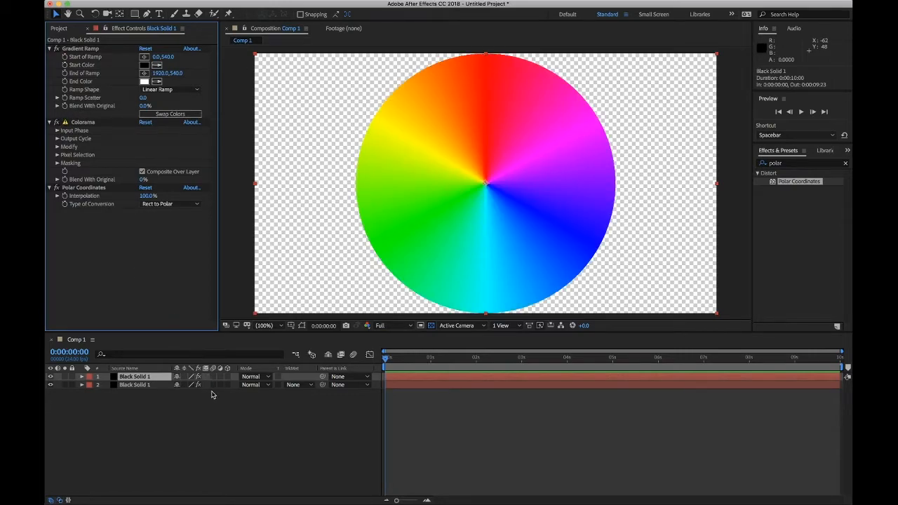
pyautogui.click(263, 377)
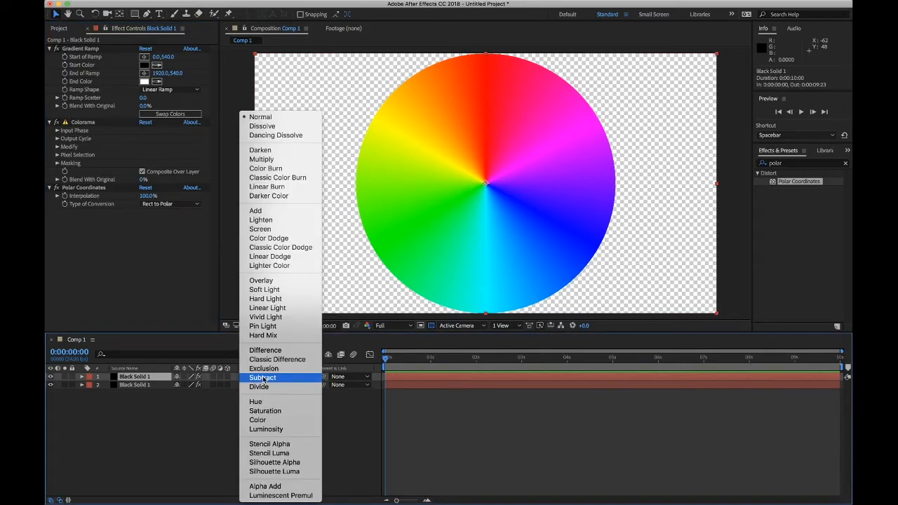
pyautogui.click(279, 336)
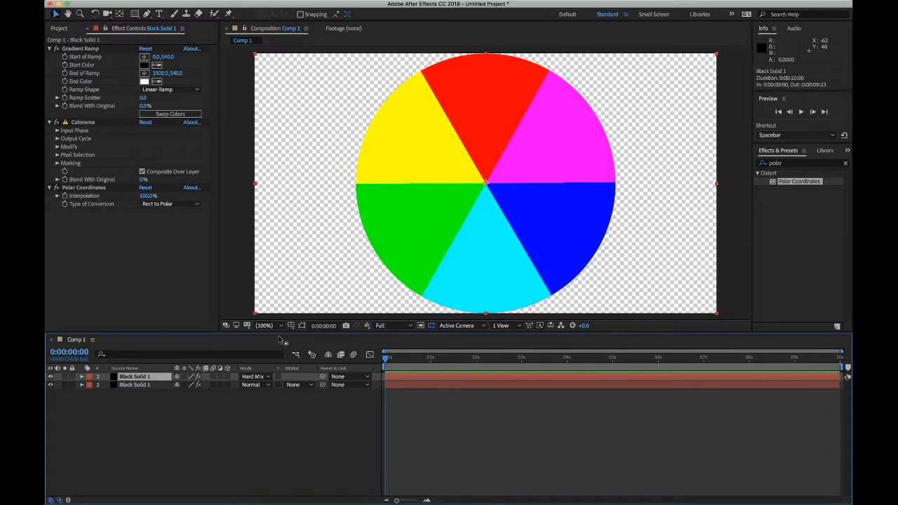
# Step: Try the Subtract blending mode on the upper solid and undo the blending mode changes
pyautogui.click(261, 377)
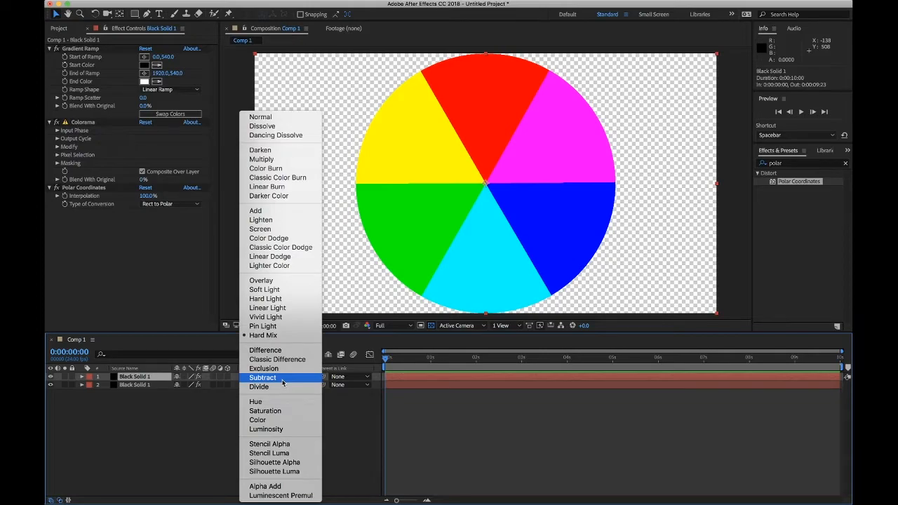
pyautogui.click(282, 379)
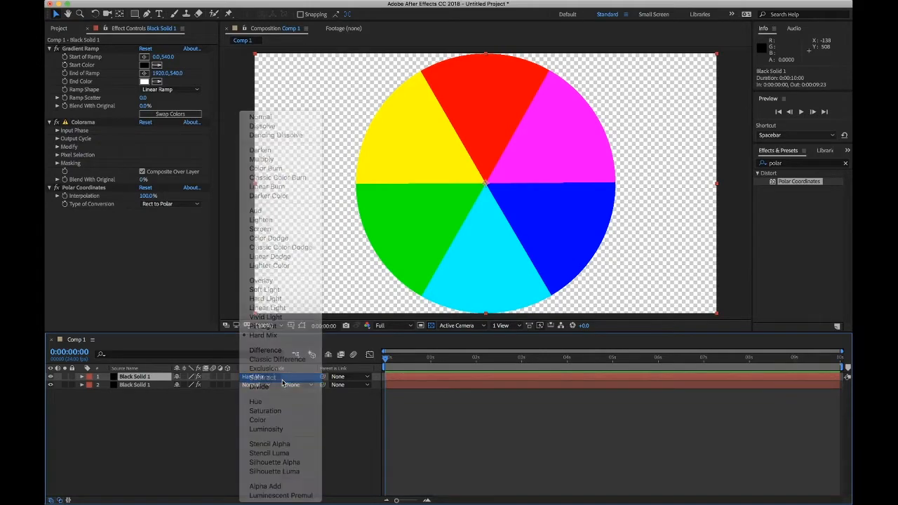
pyautogui.press('super+z')
# Step: Set the upper solid's blending mode to Divide and its rotation to 180°
pyautogui.press('r')
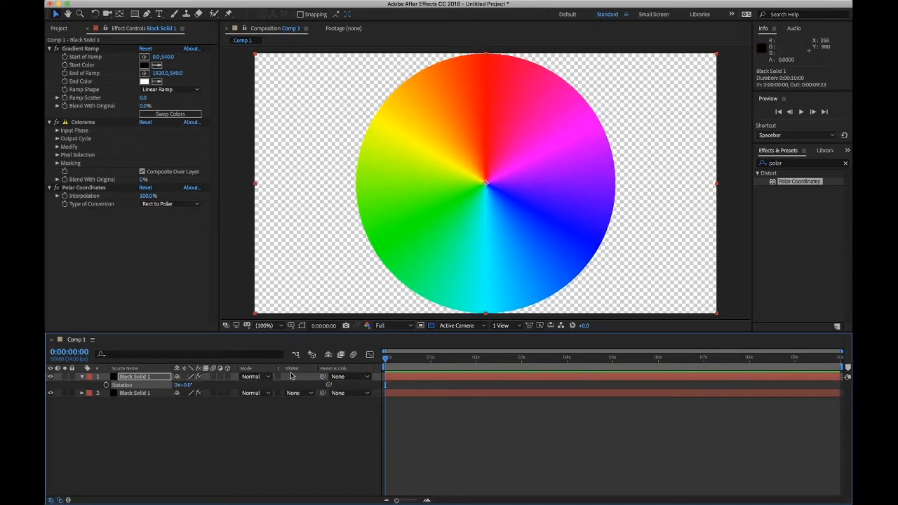
pyautogui.click(262, 379)
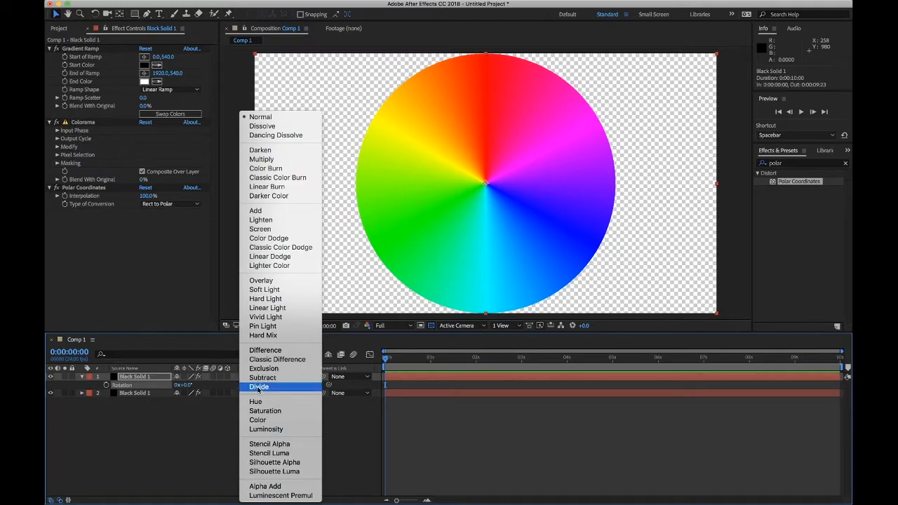
pyautogui.click(258, 387)
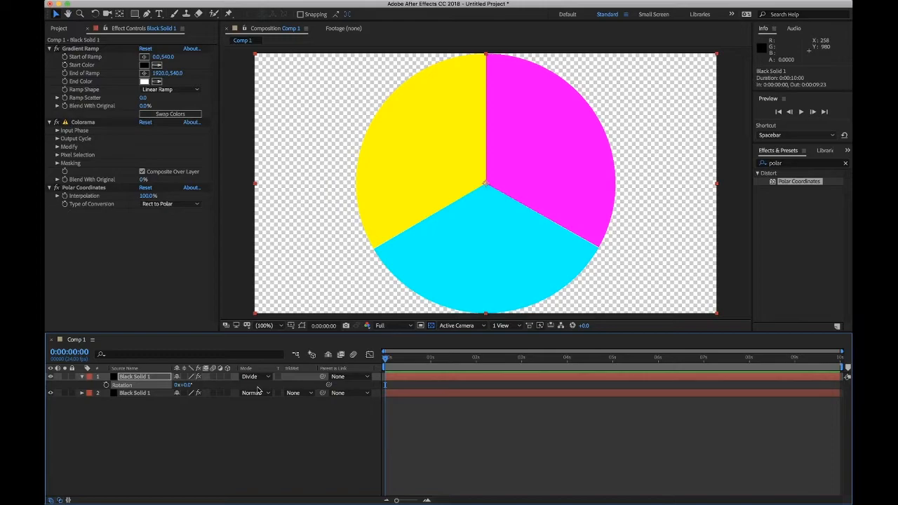
pyautogui.click(185, 385)
pyautogui.write('180')
pyautogui.press('Return')
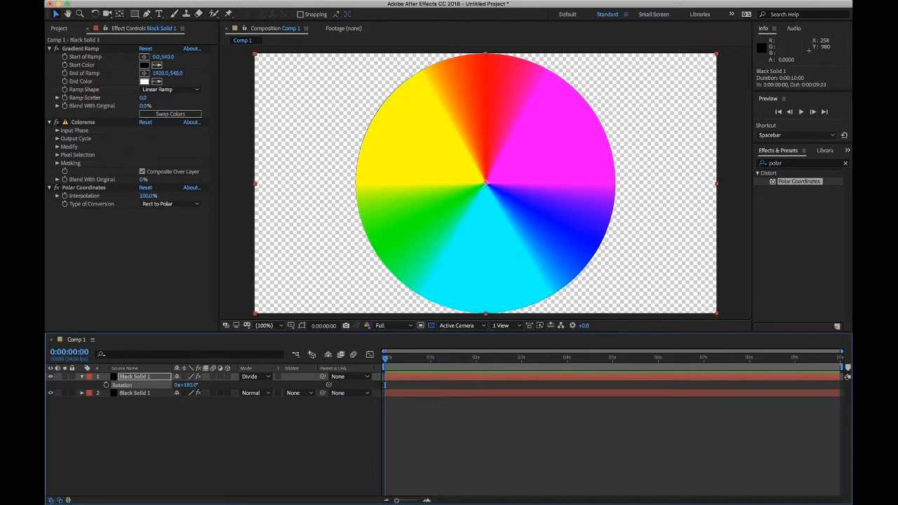
# Step: Reset the upper solid's rotation to 0° and set its blending mode to Hard Mix
pyautogui.click(188, 385)
pyautogui.write('0')
pyautogui.press('Return')
pyautogui.click(254, 377)
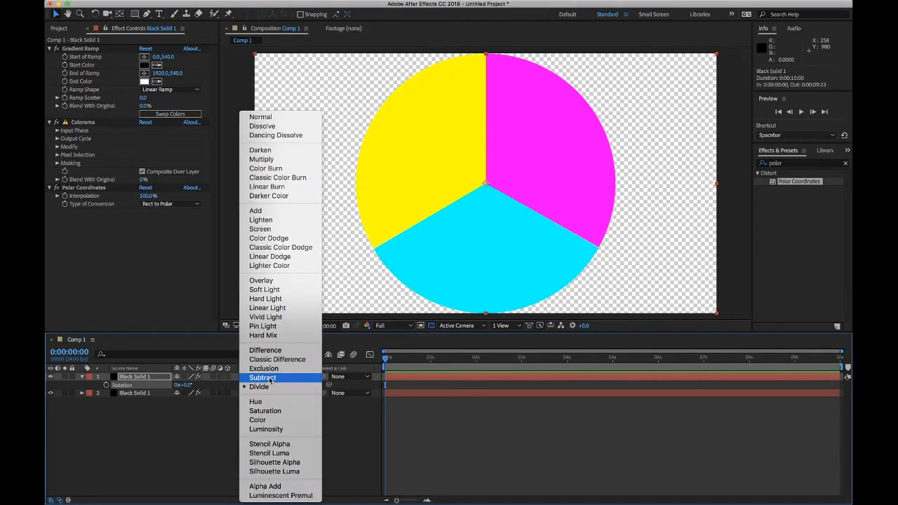
pyautogui.click(264, 335)
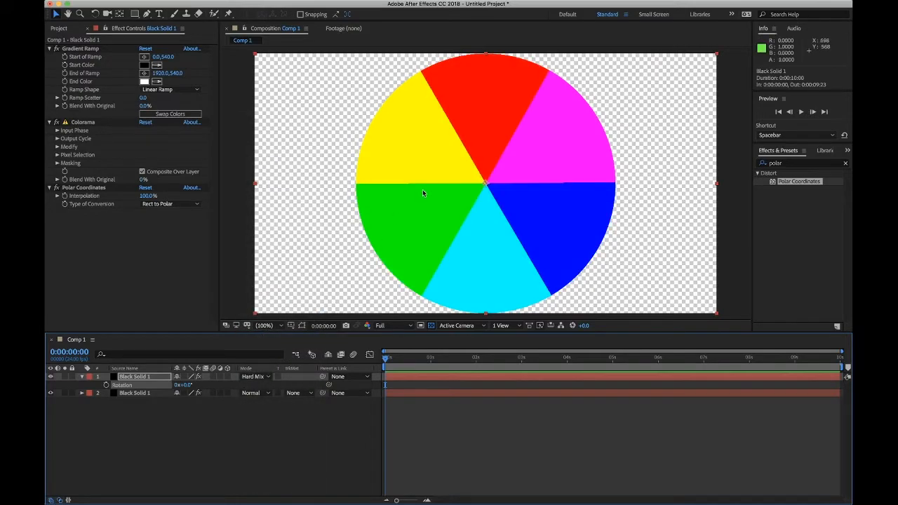
# Step: Turn off Colorama on both black solids and set the upper one's blending mode to Normal
pyautogui.click(147, 395)
pyautogui.click(57, 122)
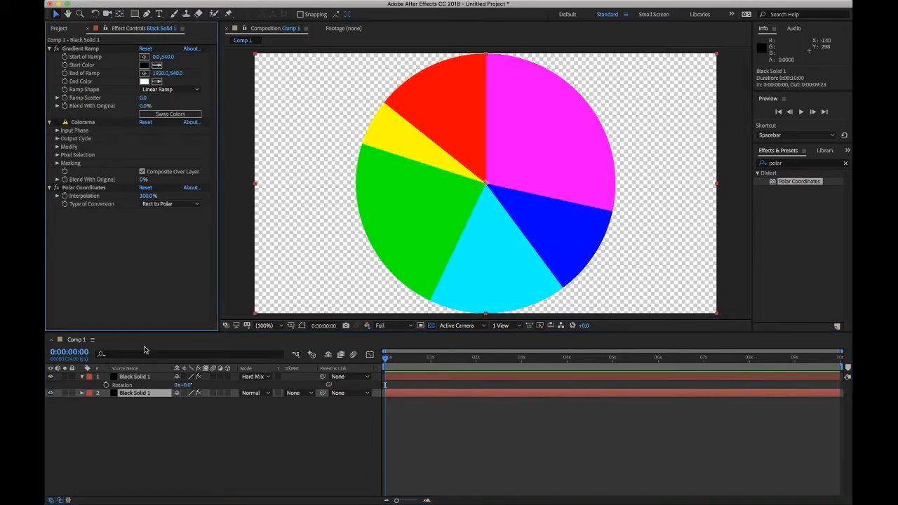
pyautogui.click(154, 376)
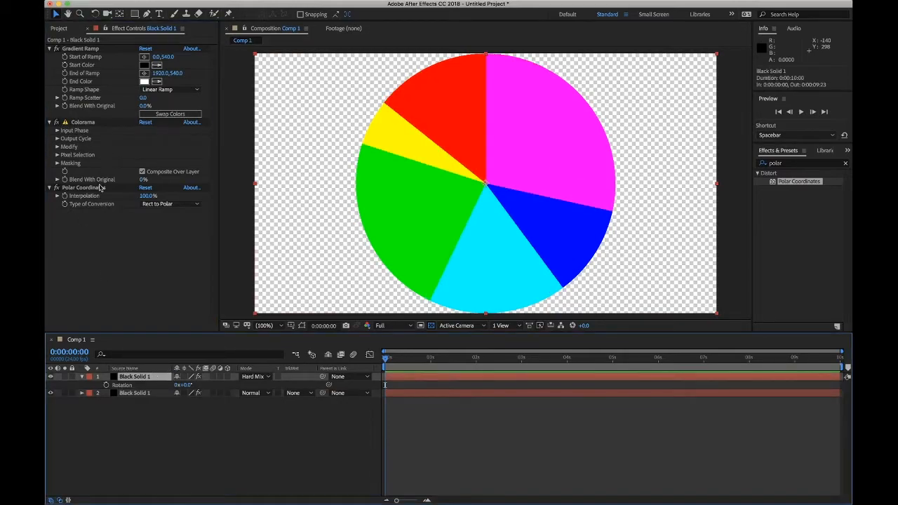
pyautogui.click(56, 122)
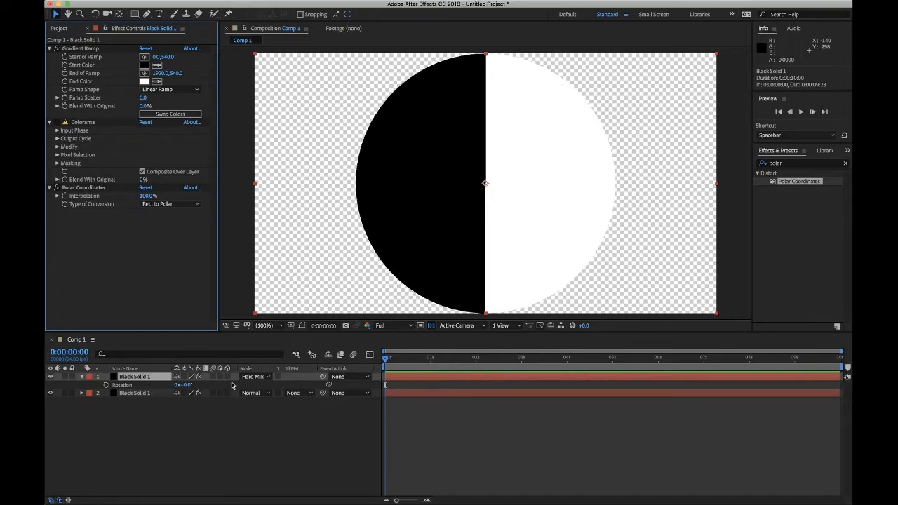
pyautogui.click(260, 377)
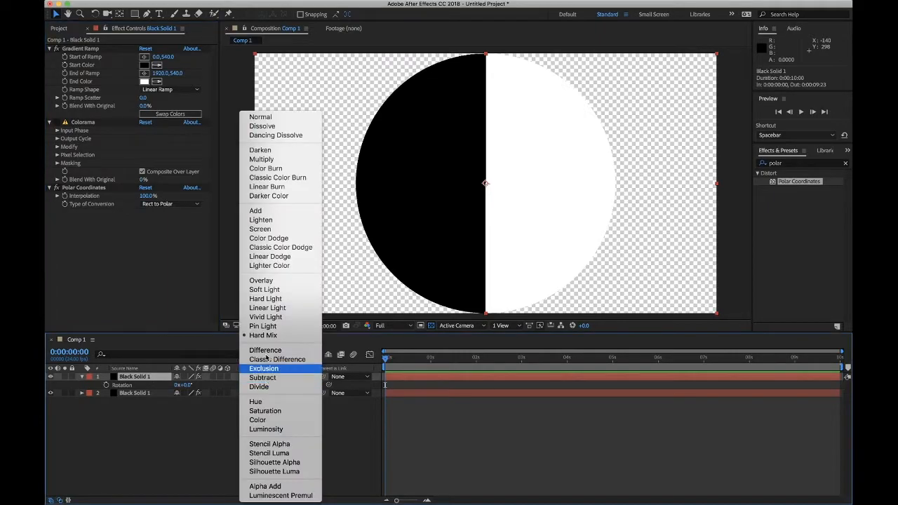
pyautogui.click(283, 121)
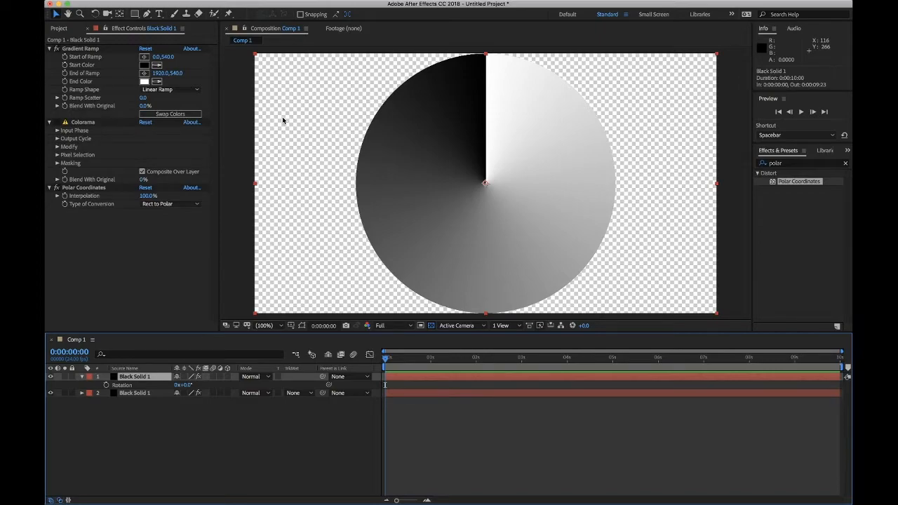
# Step: Search the effects for curves and apply the Curves effect to the upper black solid
pyautogui.click(789, 165)
pyautogui.write('cuves')
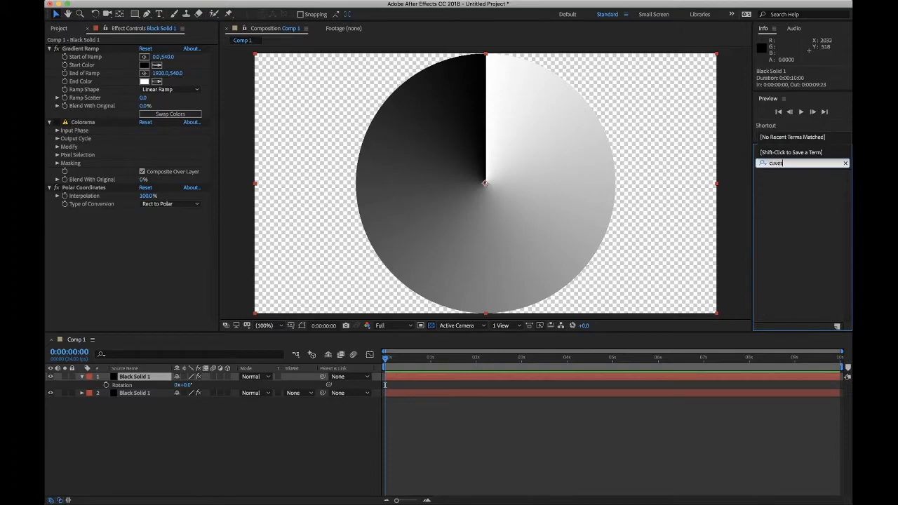
pyautogui.press('BackSpace')
pyautogui.press('BackSpace')
pyautogui.press('BackSpace')
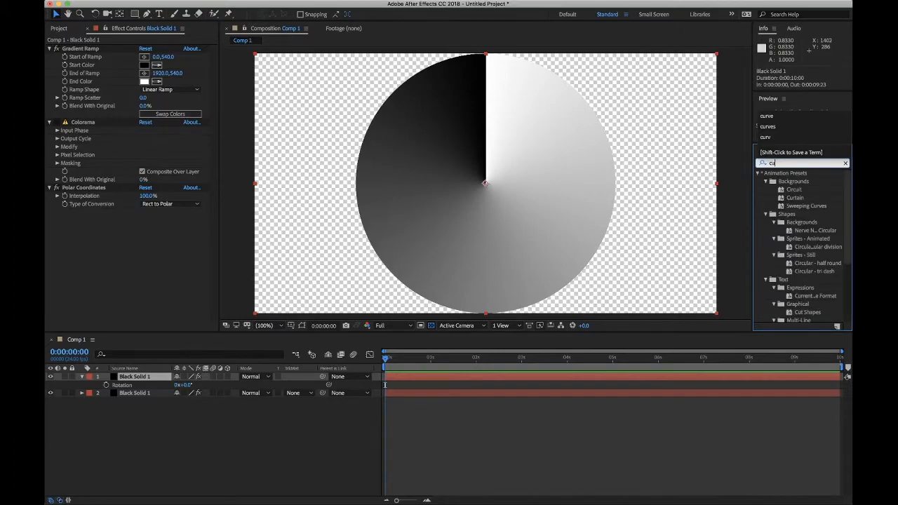
pyautogui.write('rves')
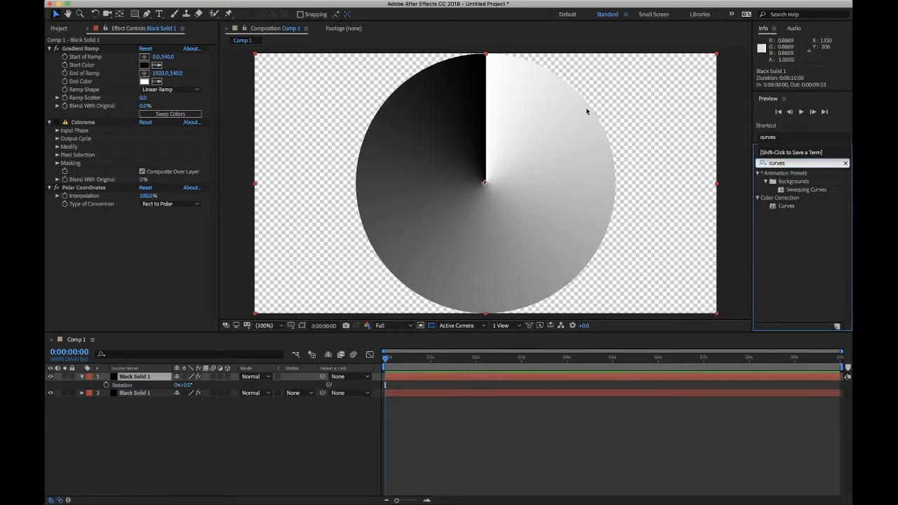
pyautogui.doubleClick(779, 207)
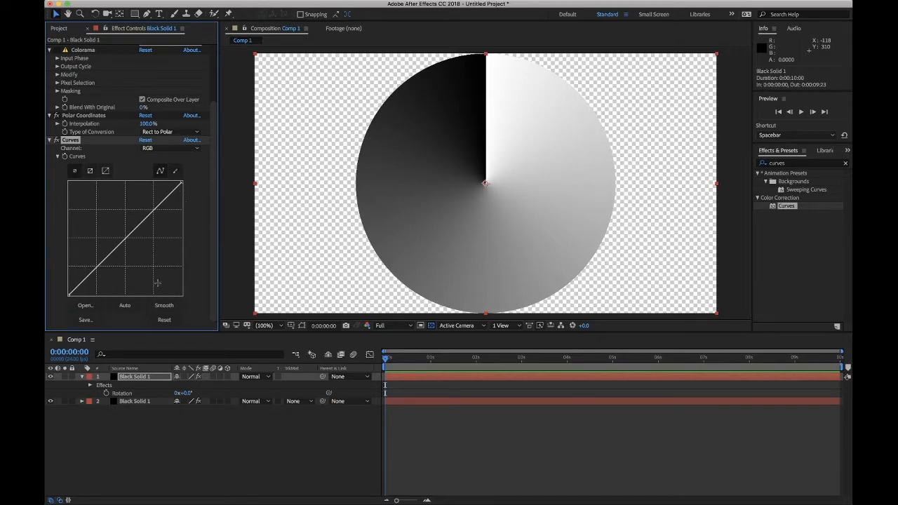
# Step: Bend the upper solid's RGB curve into a near-vertical jump at the midpoint and turn its Colorama effect back on
pyautogui.moveTo(155, 209); pyautogui.dragTo(125, 182)
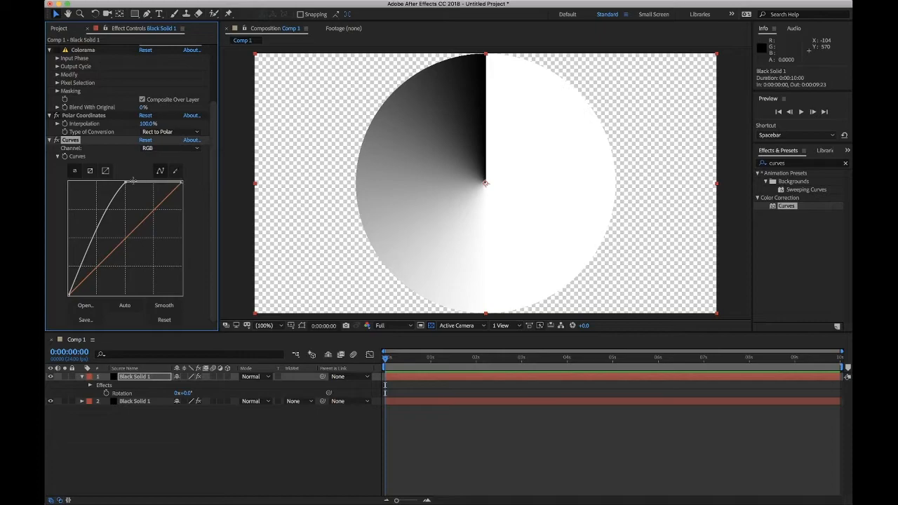
pyautogui.moveTo(120, 189); pyautogui.dragTo(125, 295)
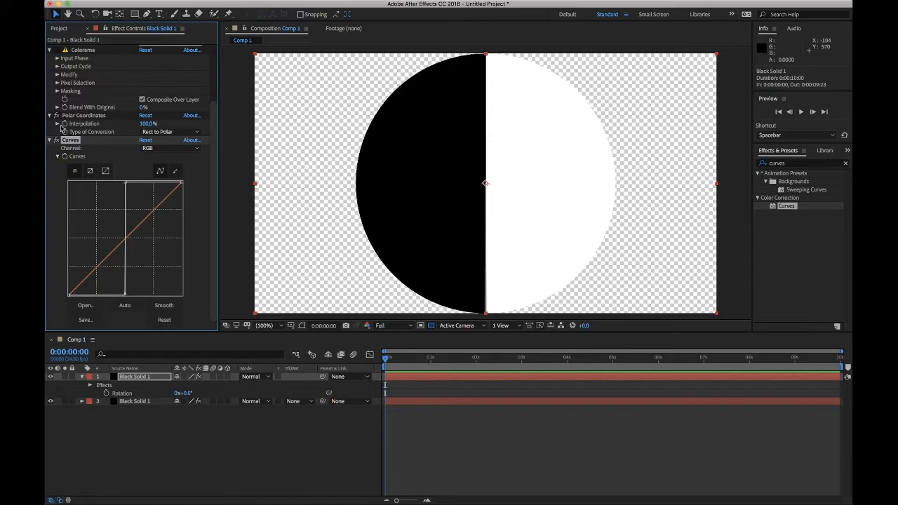
pyautogui.click(56, 50)
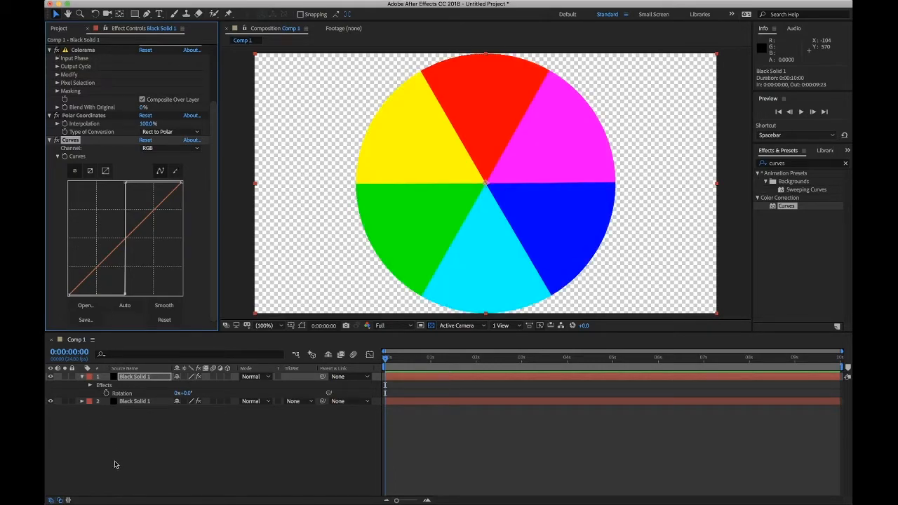
# Step: Turn off the upper solid's Curves, set its blending mode to Hard Mix, and turn on Colorama on the lower solid
pyautogui.click(56, 140)
pyautogui.click(265, 377)
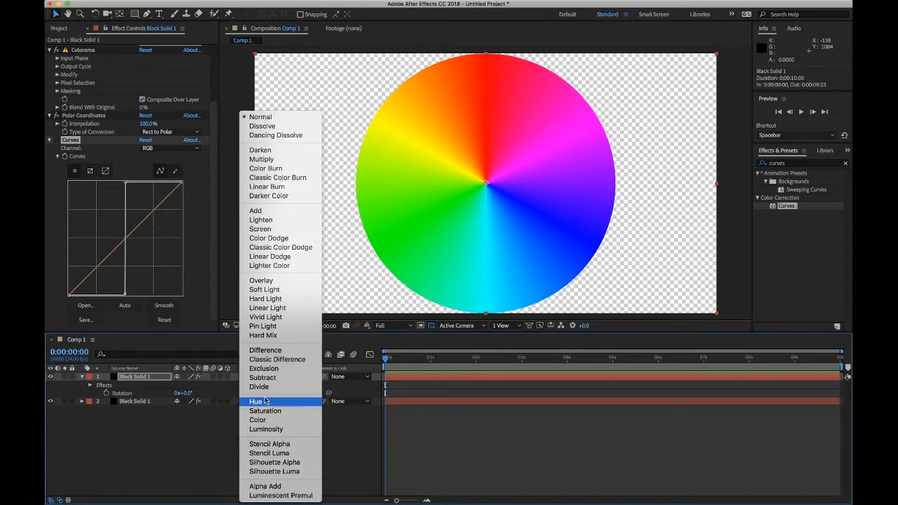
pyautogui.click(267, 335)
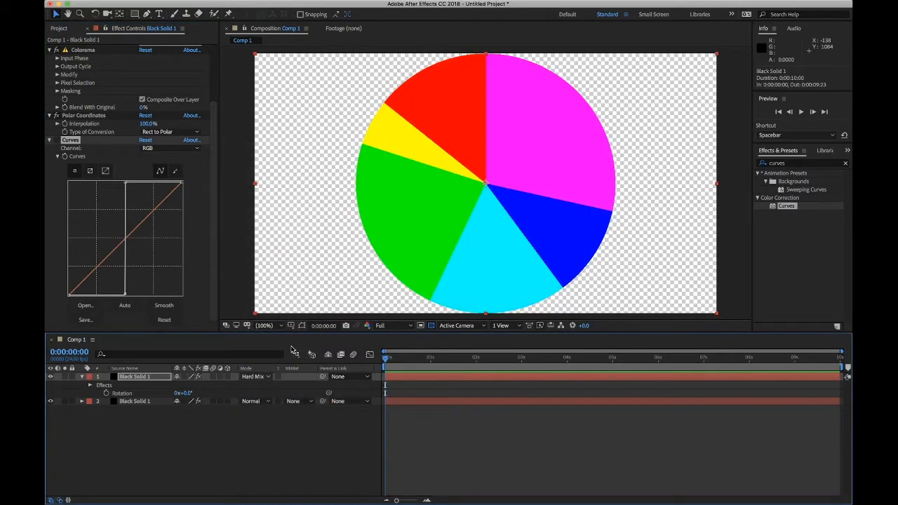
pyautogui.click(150, 402)
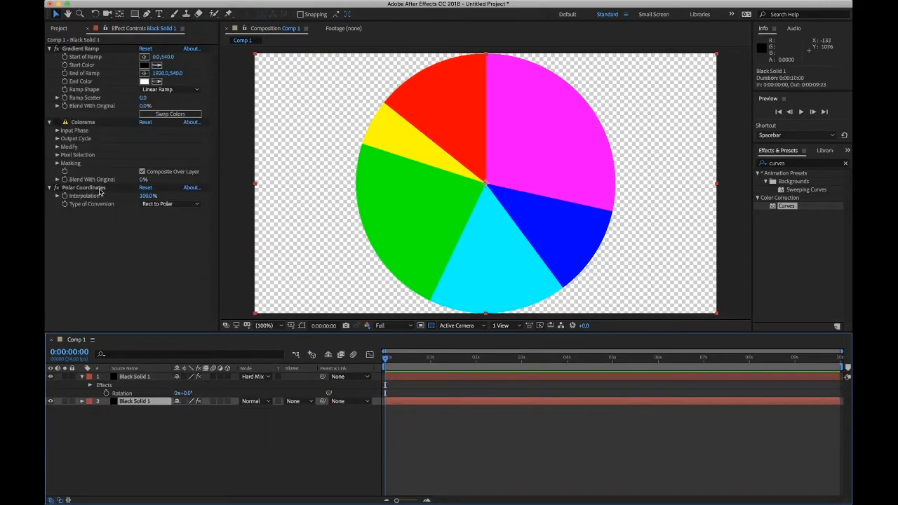
pyautogui.click(57, 123)
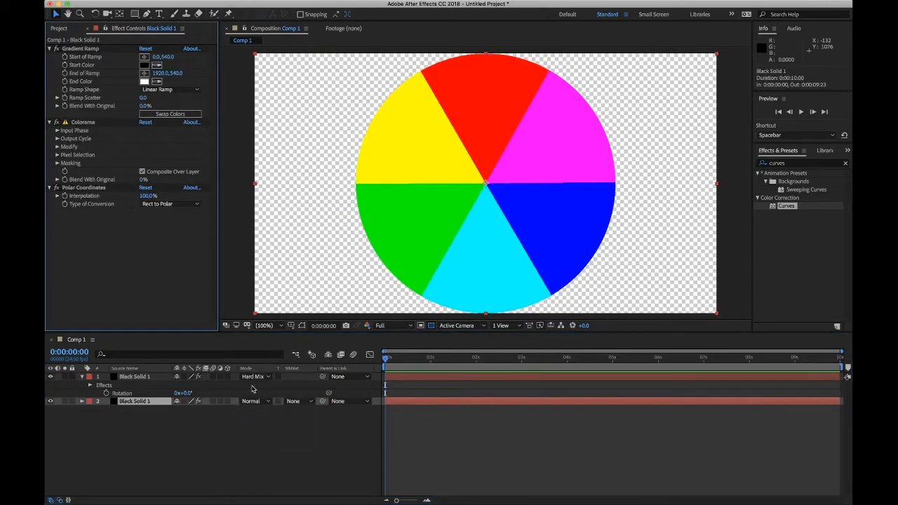
# Step: Reset the upper solid's Curves and set its blending mode to Overlay, comparing the wheel with that layer hidden and shown
pyautogui.click(134, 377)
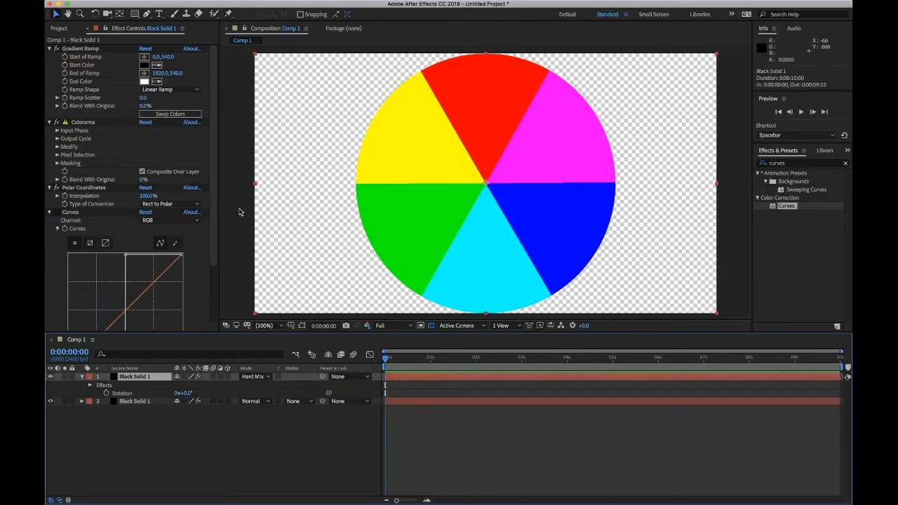
pyautogui.scroll(-3, 175, 245)
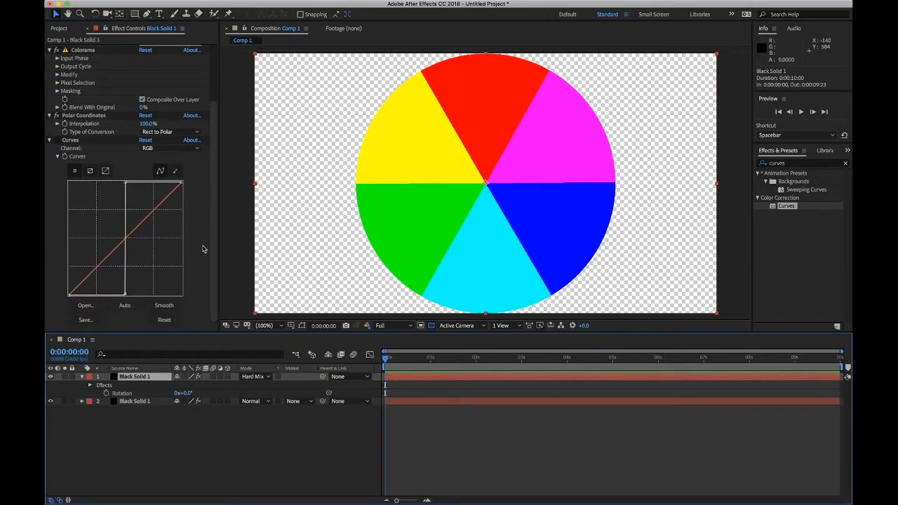
pyautogui.click(147, 148)
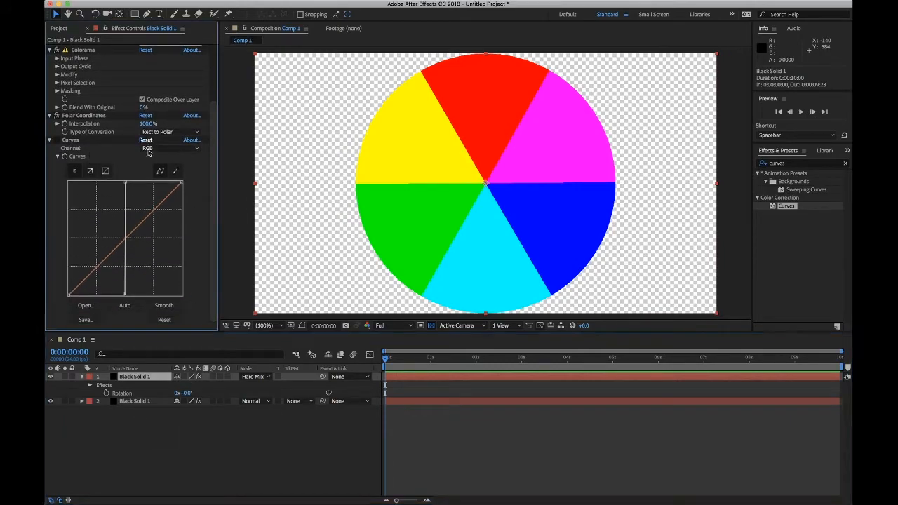
pyautogui.click(254, 376)
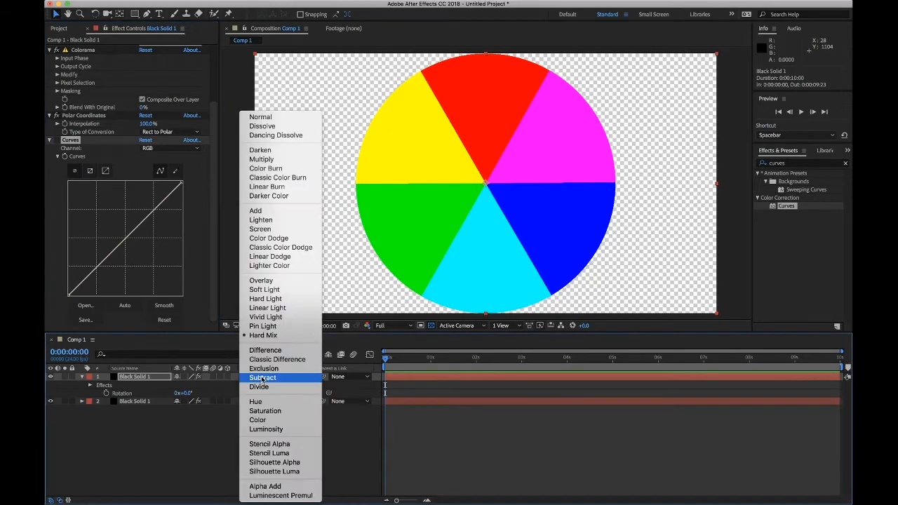
pyautogui.click(276, 280)
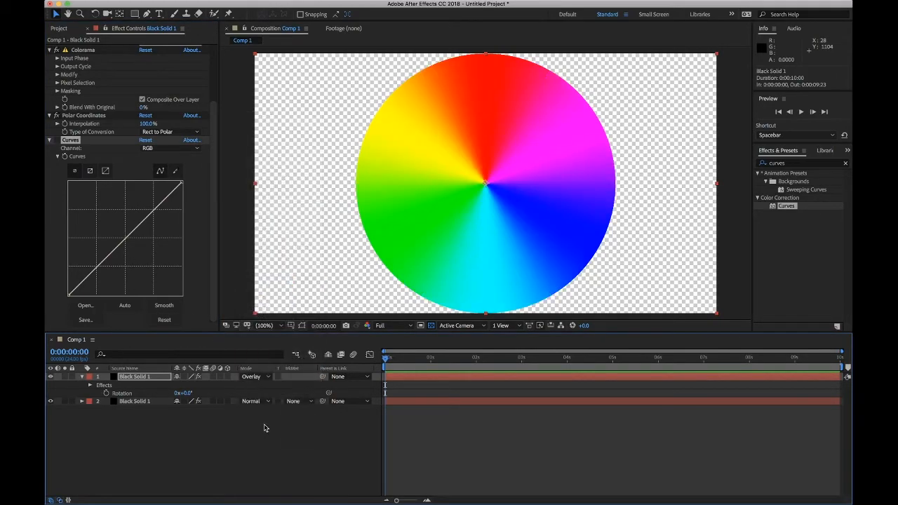
pyautogui.click(50, 377)
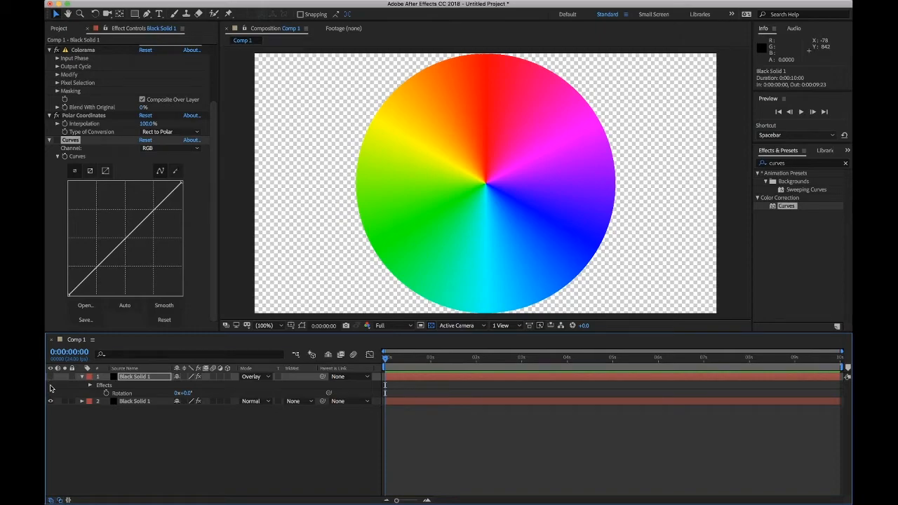
pyautogui.click(50, 377)
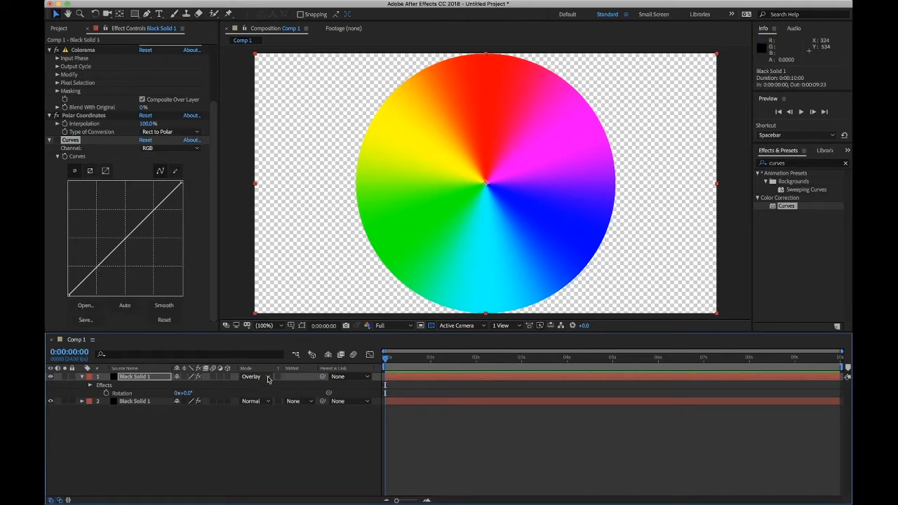
# Step: Duplicate the Overlay solid and set the duplicate's blending mode to Normal, comparing the wheel with the duplicate hidden and shown
pyautogui.hotkey('ctrl', 'd')
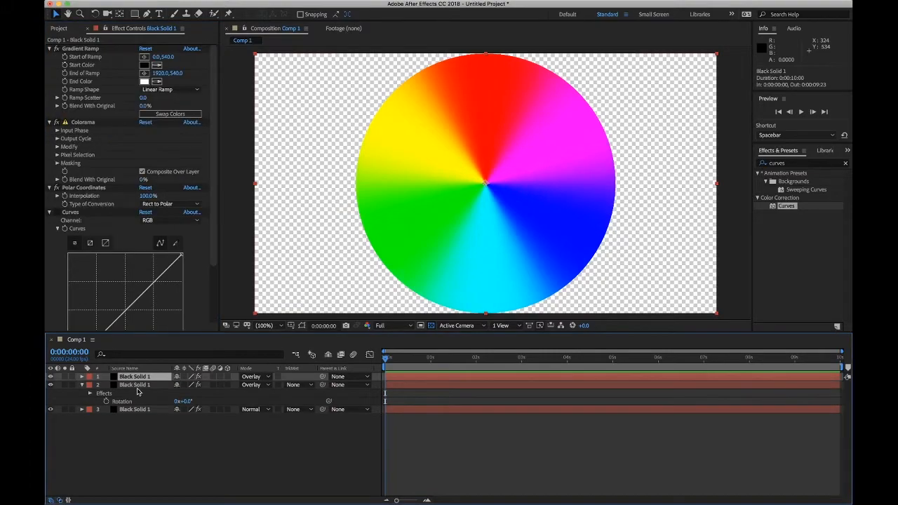
pyautogui.click(268, 377)
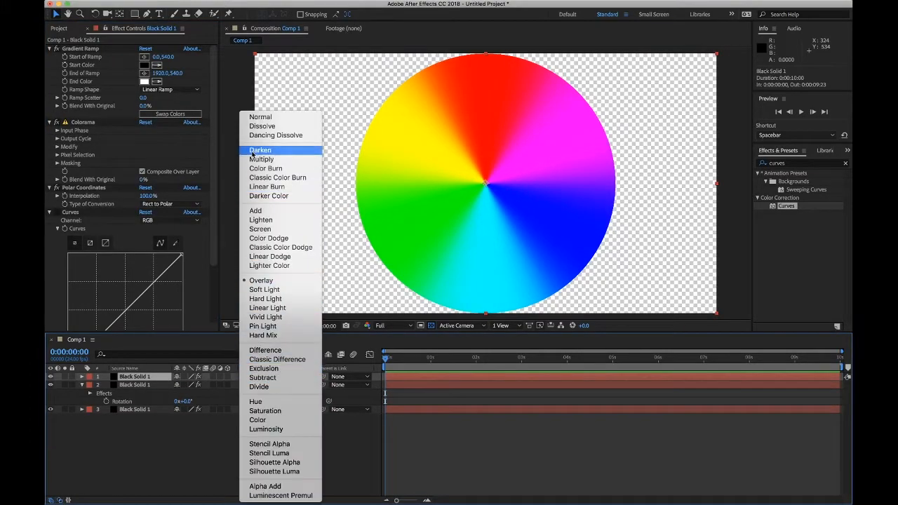
pyautogui.click(256, 118)
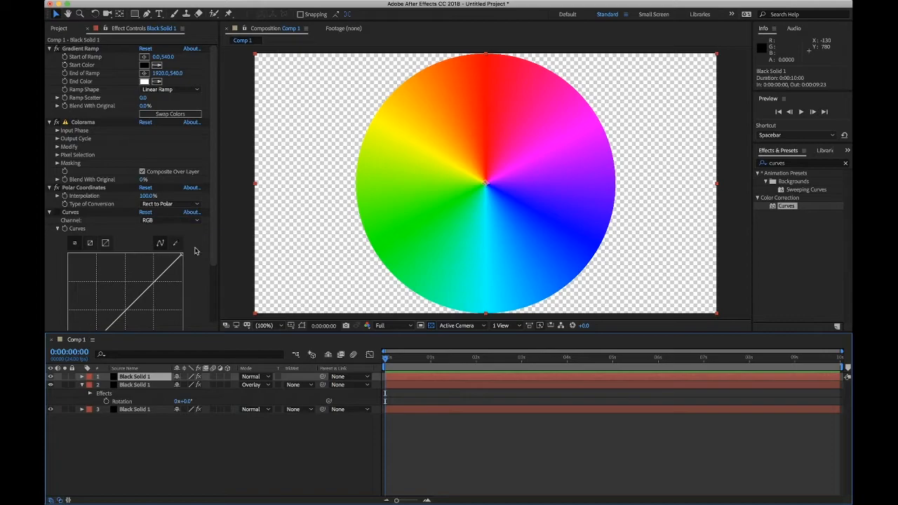
pyautogui.moveTo(213, 190); pyautogui.dragTo(212, 249)
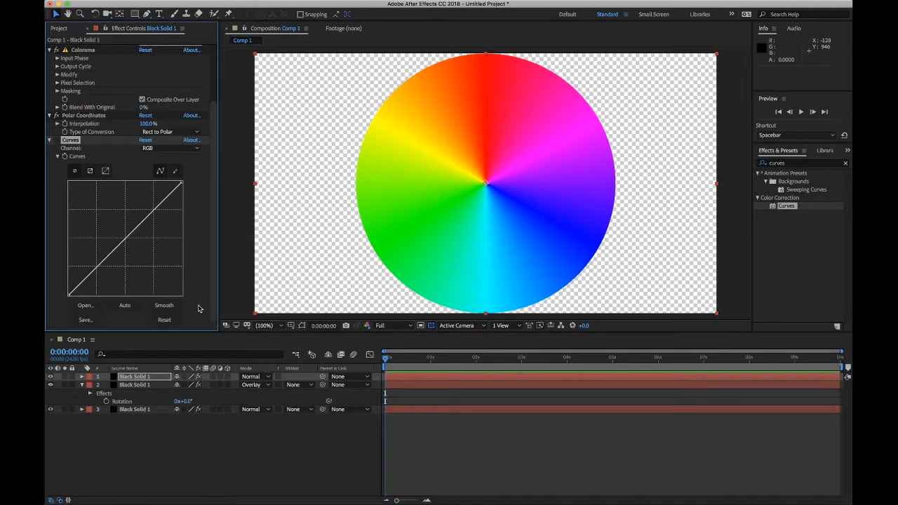
pyautogui.click(150, 379)
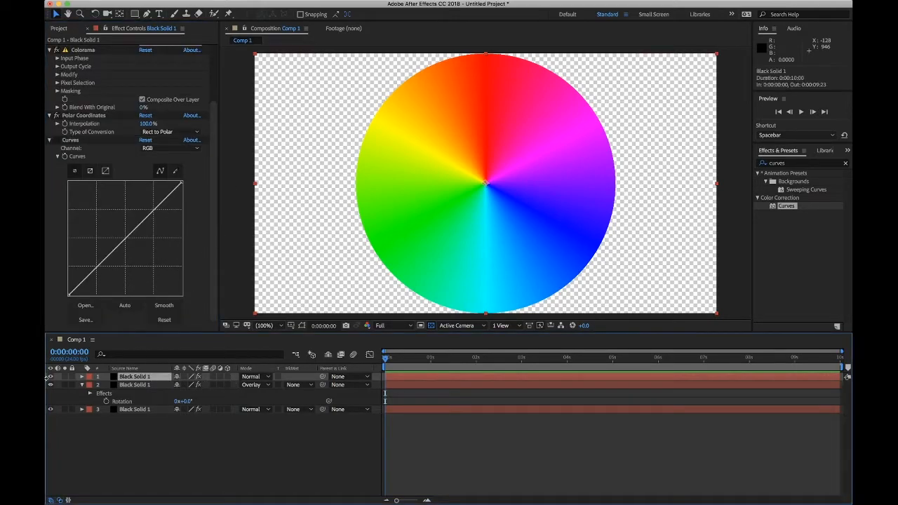
pyautogui.click(50, 384)
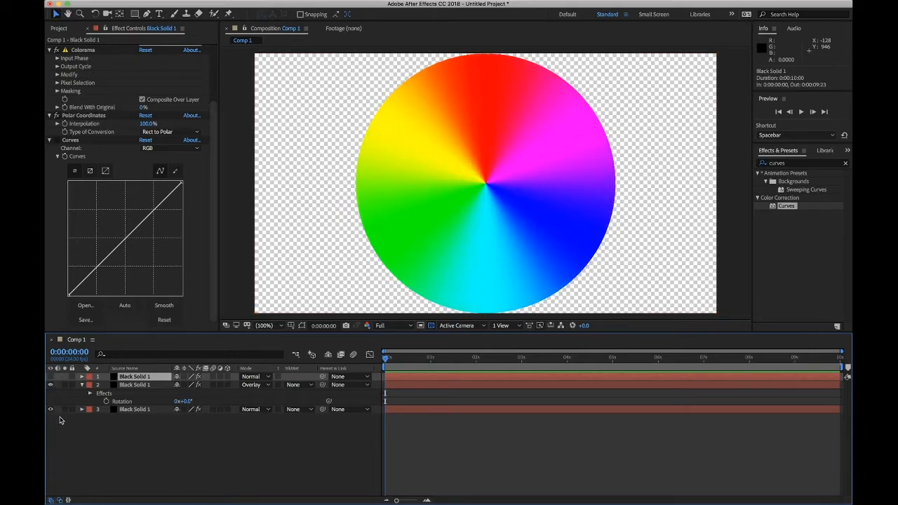
pyautogui.click(51, 377)
# Step: Turn on Curves on the top solid and shape an S-curve to match the Overlay result, toggling the layer to compare
pyautogui.click(60, 143)
pyautogui.moveTo(155, 210); pyautogui.dragTo(153, 201)
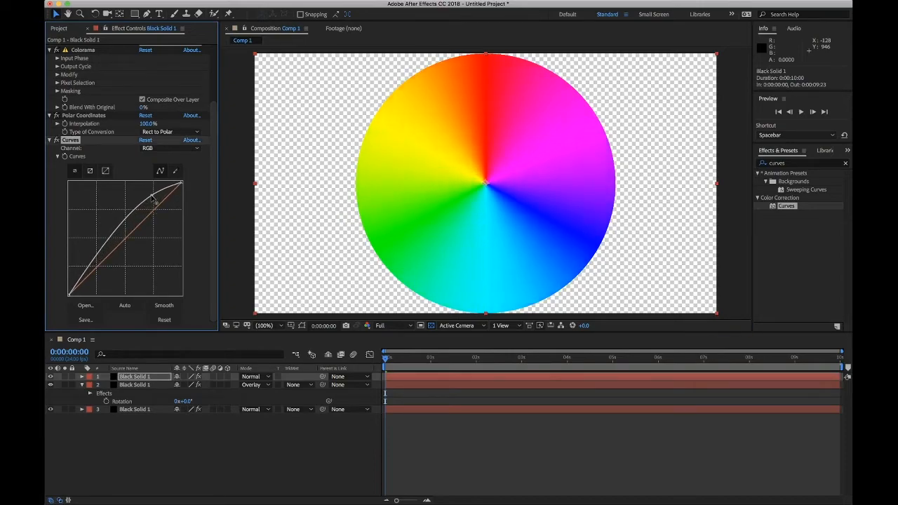
pyautogui.moveTo(92, 262); pyautogui.dragTo(104, 278)
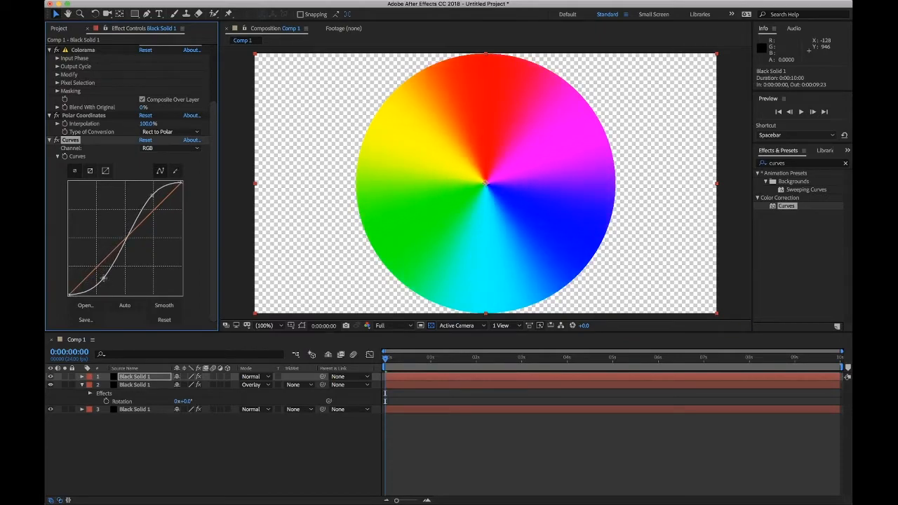
pyautogui.click(50, 381)
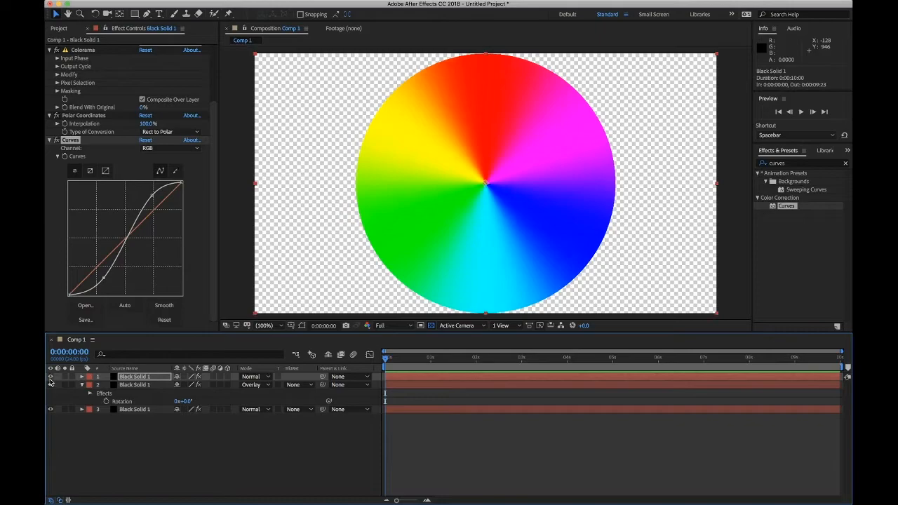
pyautogui.click(50, 384)
# Step: Reset the top solid's Curves and shape a steeper S-curve with raised highlights and lowered shadows
pyautogui.click(146, 140)
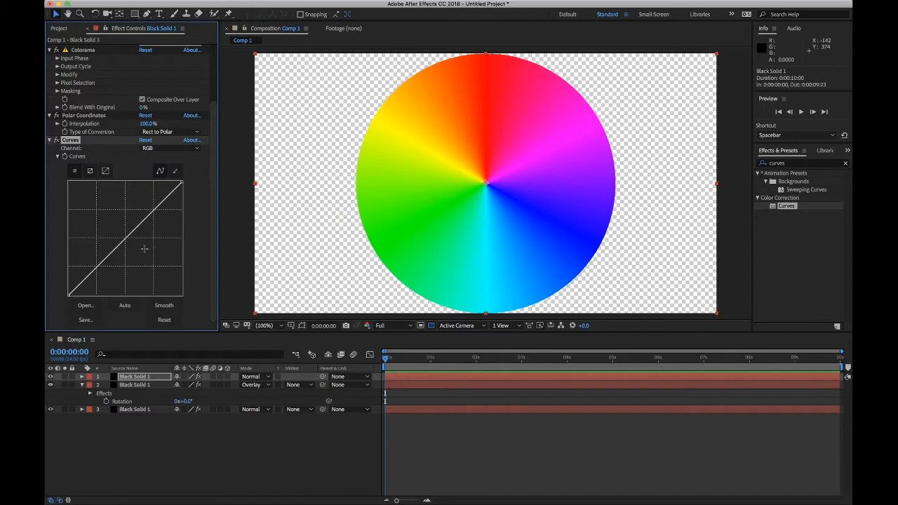
pyautogui.moveTo(152, 212); pyautogui.dragTo(151, 201)
pyautogui.moveTo(94, 265); pyautogui.dragTo(100, 279)
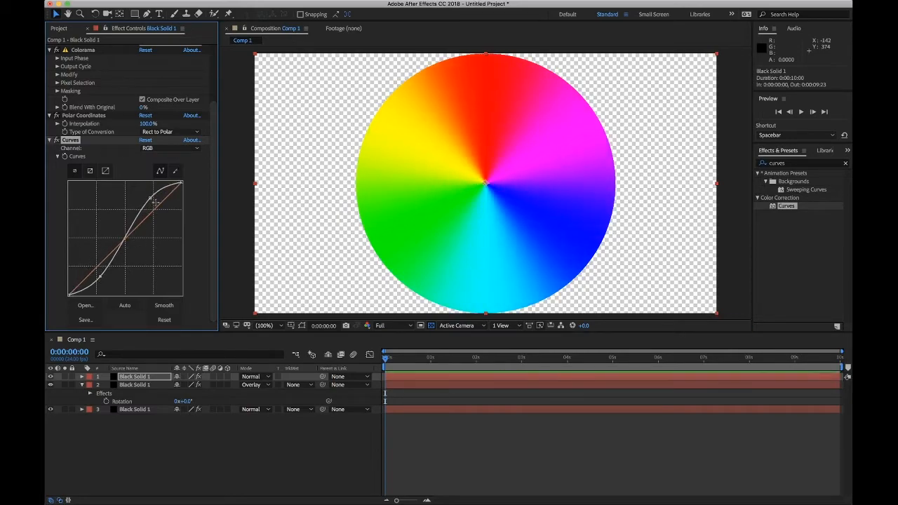
pyautogui.moveTo(149, 199)
pyautogui.mouseDown()
pyautogui.moveTo(126, 185)
pyautogui.moveTo(143, 194)
pyautogui.mouseUp()
pyautogui.moveTo(103, 276); pyautogui.dragTo(105, 282)
pyautogui.press('super+z')
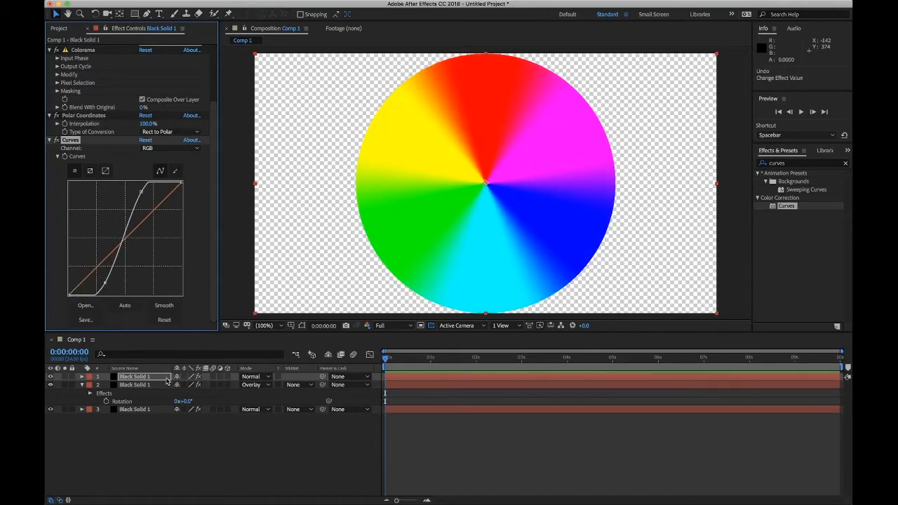
# Step: Set the middle solid's blending mode to Linear Light and toggle the top solid's visibility to compare the two wheels
pyautogui.click(158, 378)
pyautogui.click(258, 385)
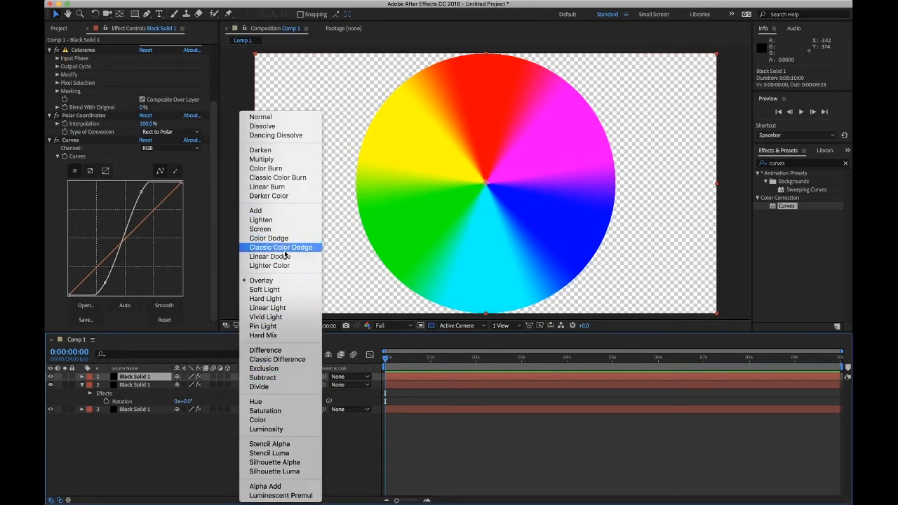
pyautogui.click(275, 308)
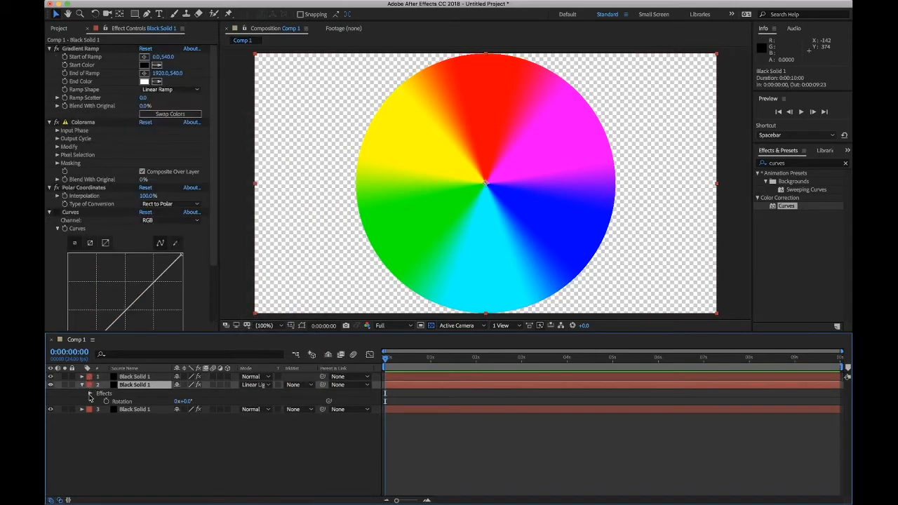
pyautogui.click(51, 376)
pyautogui.click(51, 377)
pyautogui.click(51, 376)
pyautogui.click(51, 377)
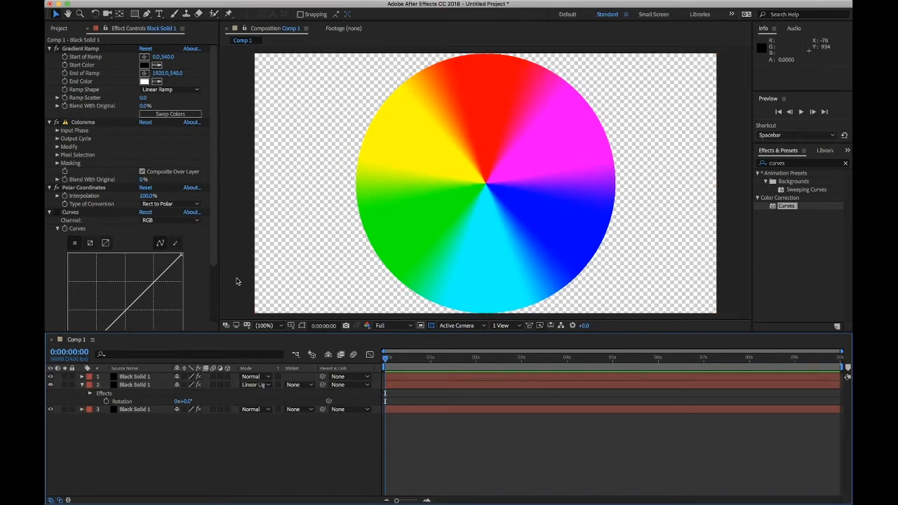
# Step: Select the top solid and bring its Curves graph into view for examination
pyautogui.moveTo(214, 104); pyautogui.dragTo(211, 296)
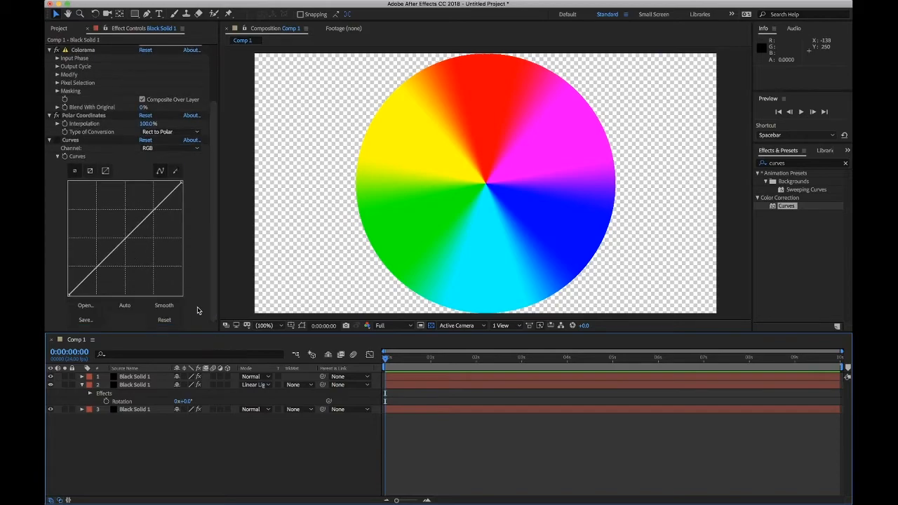
pyautogui.click(139, 379)
pyautogui.scroll(-3, 216, 171)
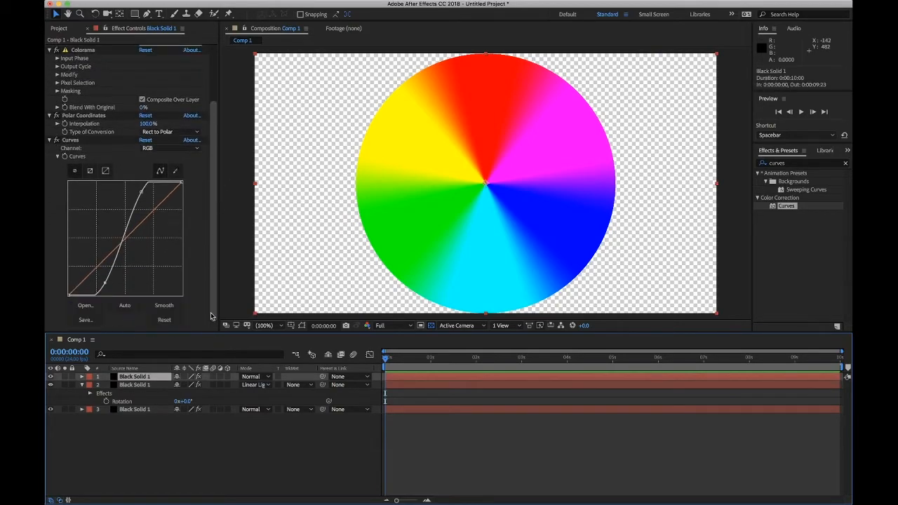
# Step: Set the middle solid's blending mode to Normal and reset the Curves effect on the top solid
pyautogui.click(254, 384)
pyautogui.click(208, 450)
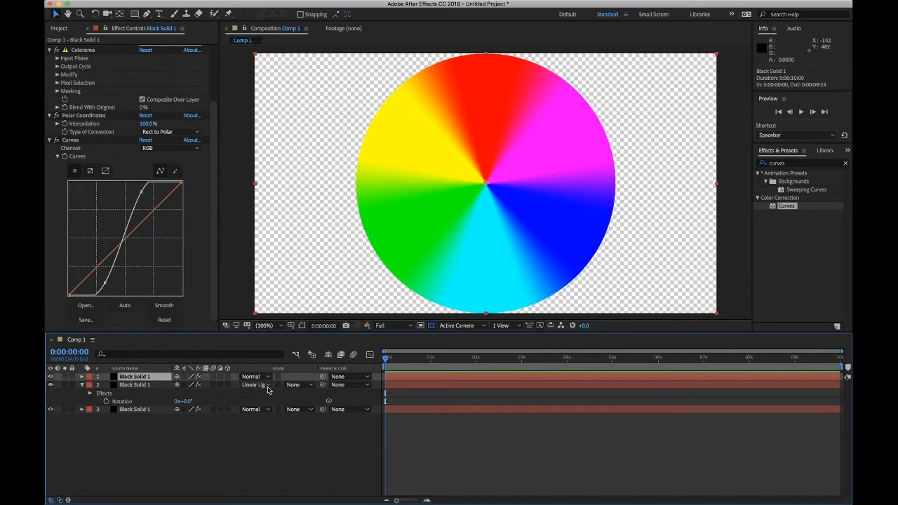
pyautogui.click(268, 385)
pyautogui.click(252, 114)
pyautogui.click(167, 377)
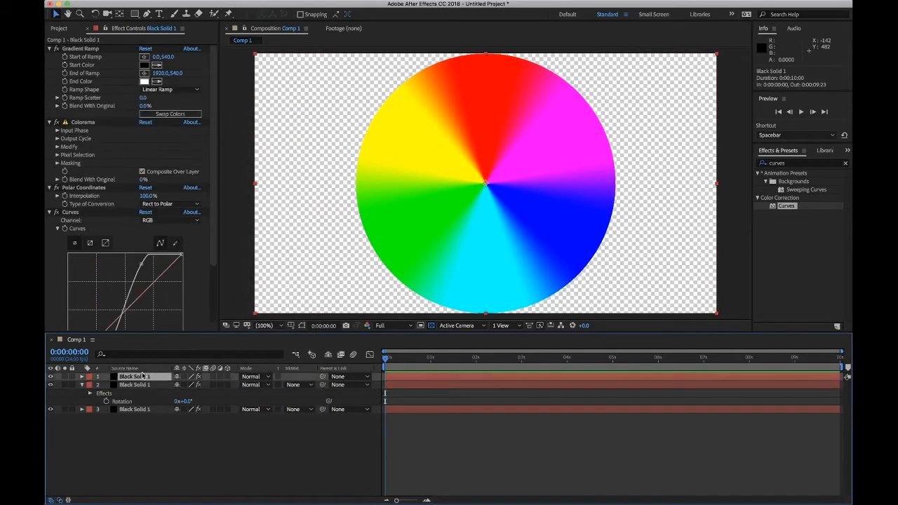
pyautogui.moveTo(216, 115); pyautogui.dragTo(209, 330)
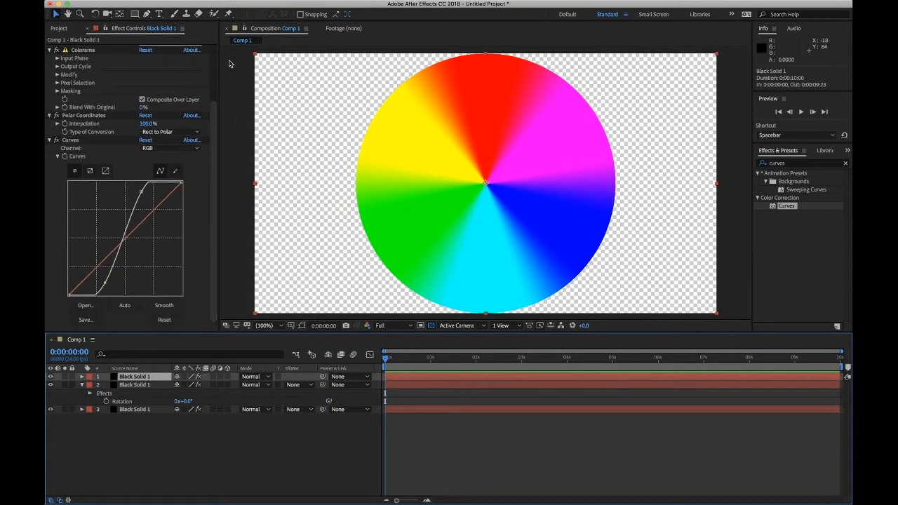
pyautogui.click(145, 141)
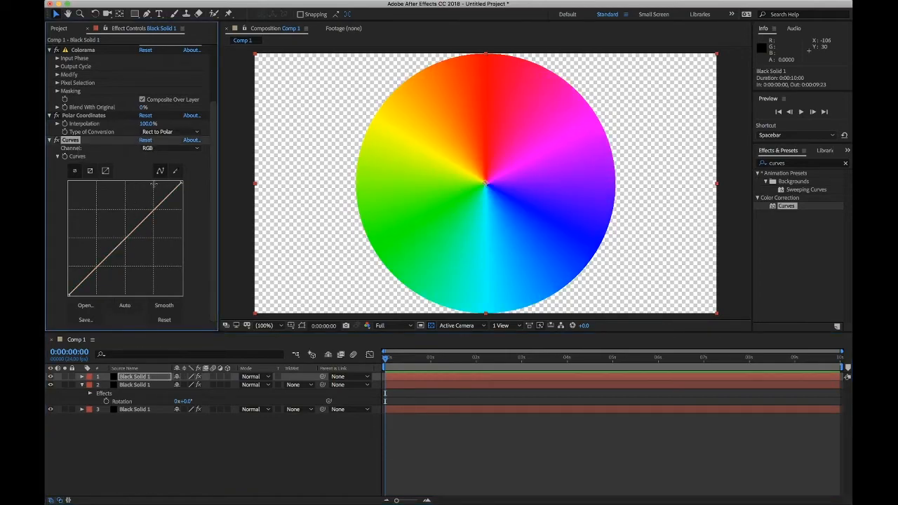
# Step: Turn off the top solid's Colorama effect to view the underlying greyscale polar gradient, and bring its Curves graph into view
pyautogui.moveTo(213, 134); pyautogui.dragTo(213, 76)
pyautogui.click(57, 124)
pyautogui.click(58, 124)
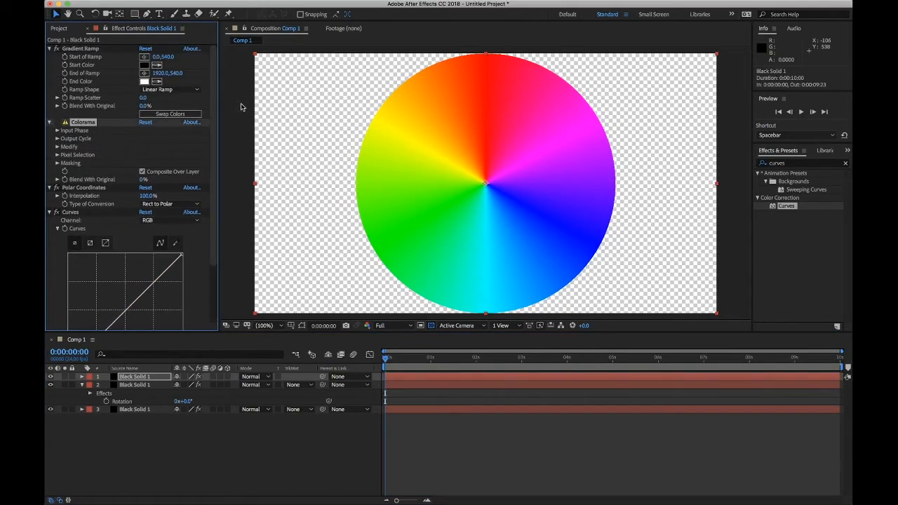
pyautogui.moveTo(213, 147); pyautogui.dragTo(213, 203)
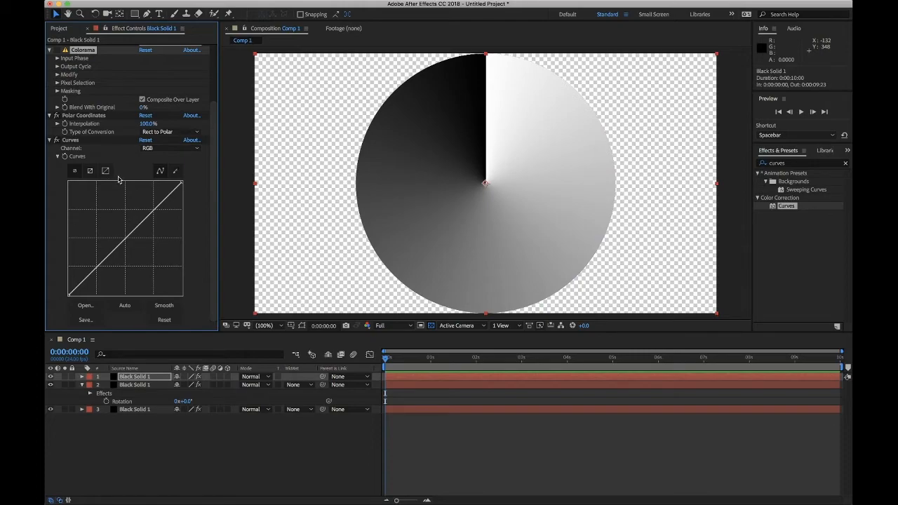
# Step: Invert the top solid's RGB curve by swapping the output of its white and black points, and turn Colorama back on
pyautogui.moveTo(183, 184); pyautogui.dragTo(183, 295)
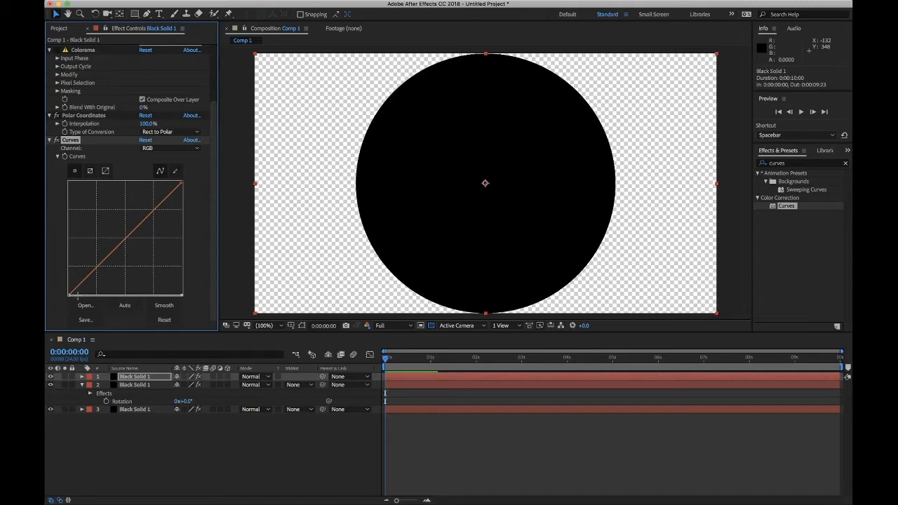
pyautogui.moveTo(69, 295); pyautogui.dragTo(50, 183)
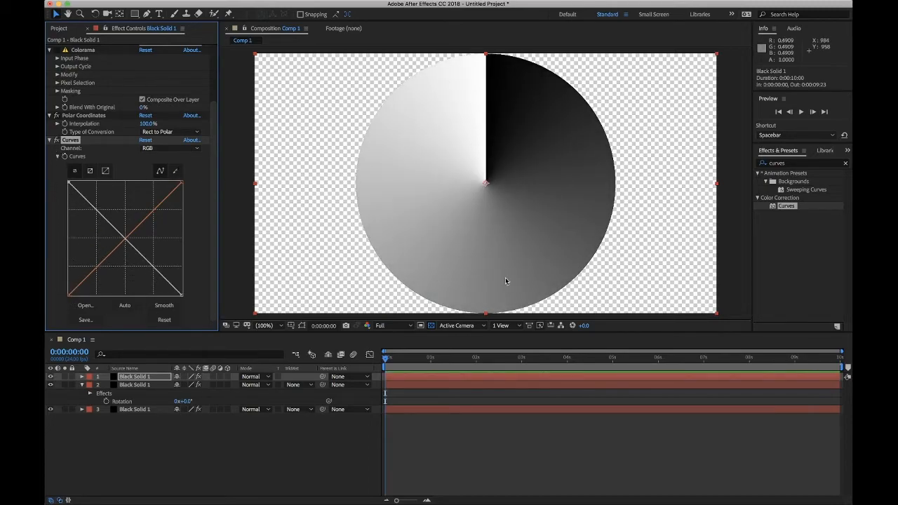
pyautogui.click(57, 50)
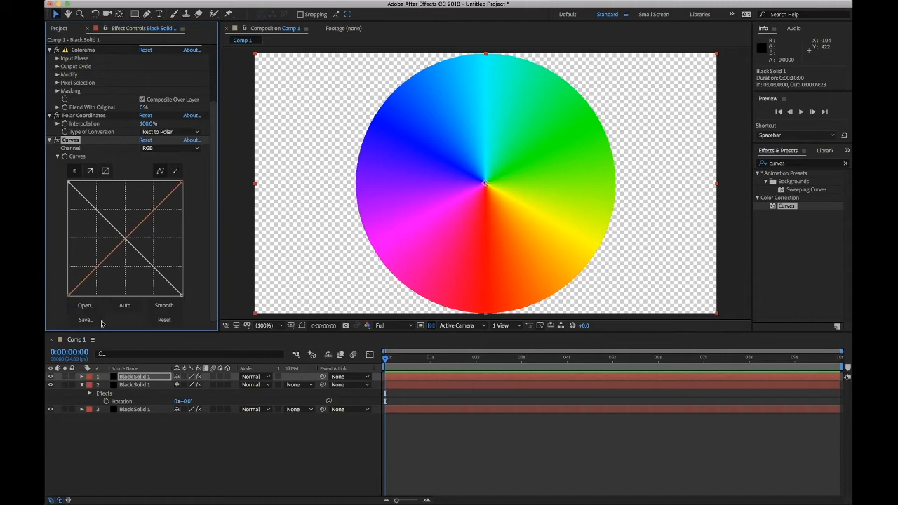
# Step: Toggle the upper solids' visibility to compare the wheels, resetting the top solid's Curves and leaving that layer hidden
pyautogui.click(50, 385)
pyautogui.click(51, 385)
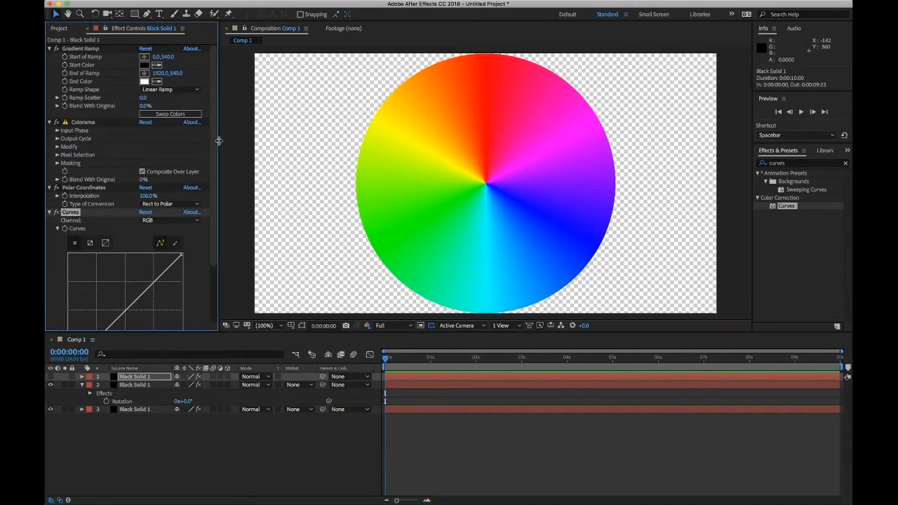
pyautogui.moveTo(213, 164); pyautogui.dragTo(212, 223)
pyautogui.click(51, 377)
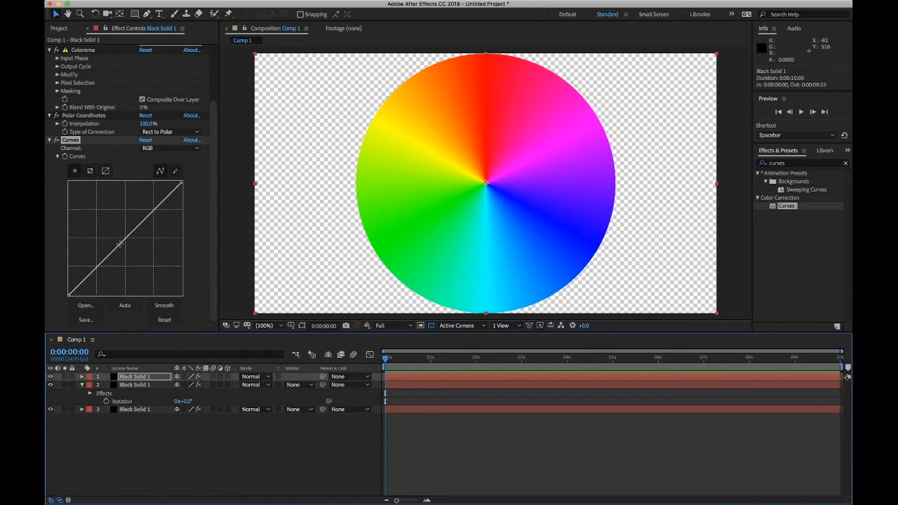
pyautogui.click(164, 319)
pyautogui.click(50, 377)
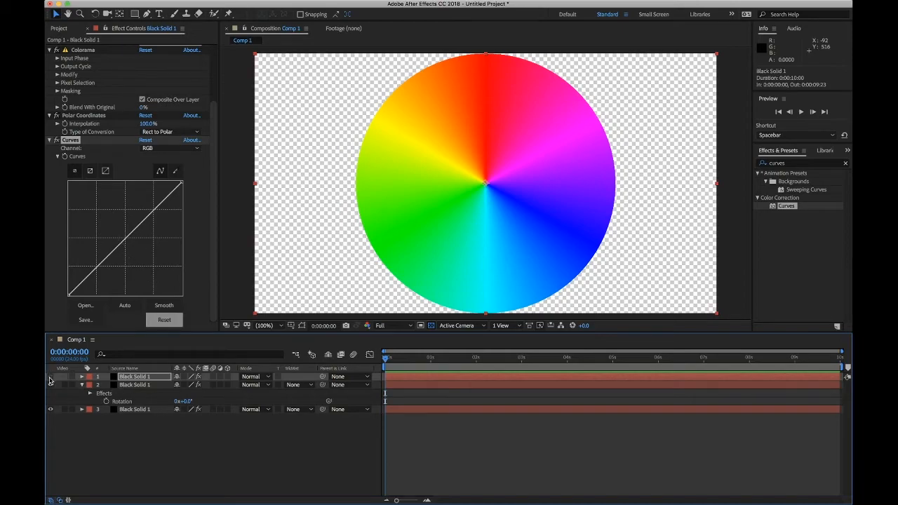
# Step: Try the Divide blending mode on the middle solid and set it back to Normal
pyautogui.click(254, 385)
pyautogui.click(267, 387)
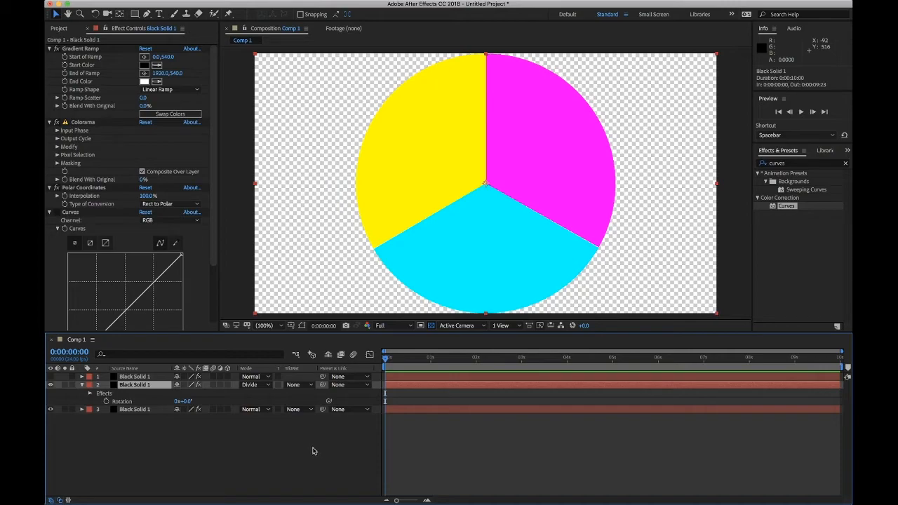
pyautogui.click(261, 385)
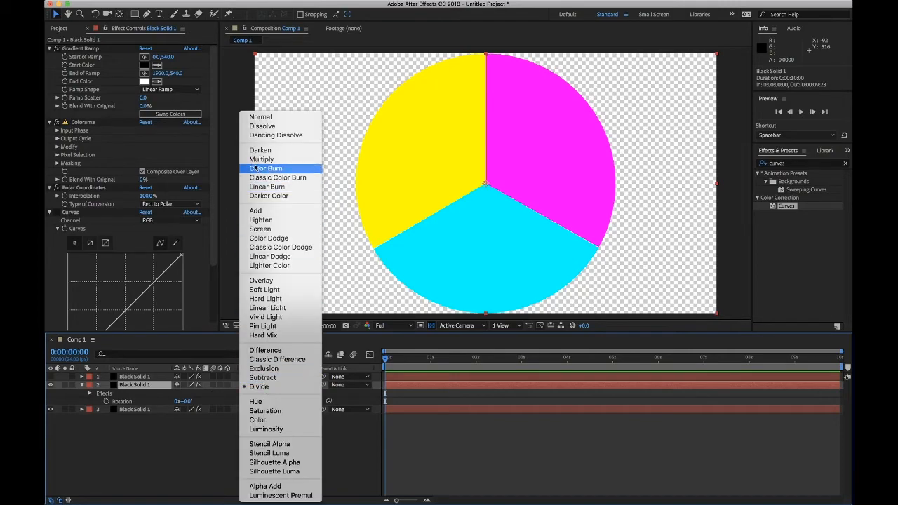
pyautogui.click(261, 118)
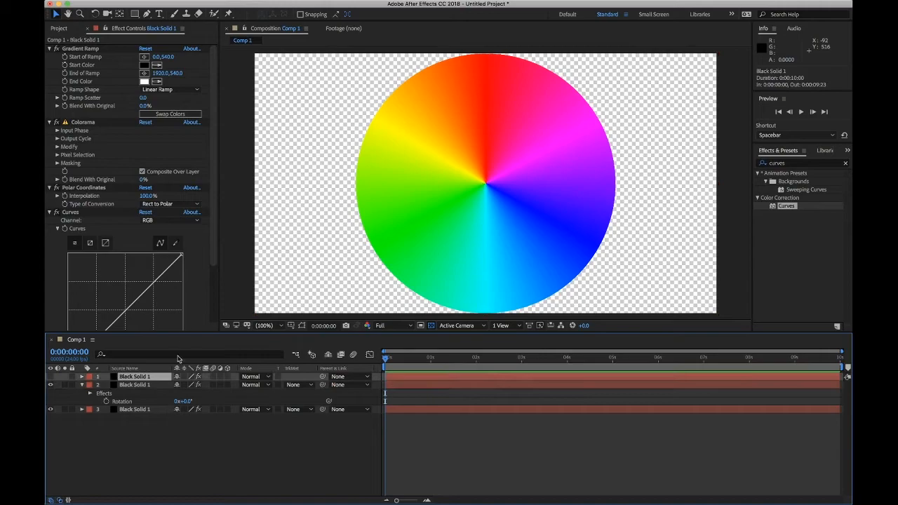
# Step: Pull the top solid's RGB curve up to a near-vertical rise at black, show the solid to compare with Divide, and reset Curves
pyautogui.scroll(-3, 216, 160)
pyautogui.moveTo(127, 238); pyautogui.dragTo(64, 179)
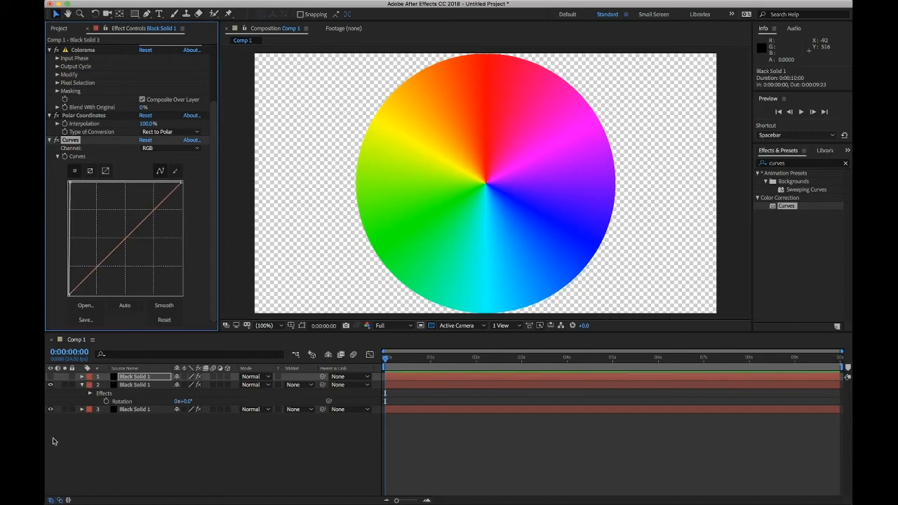
pyautogui.click(50, 377)
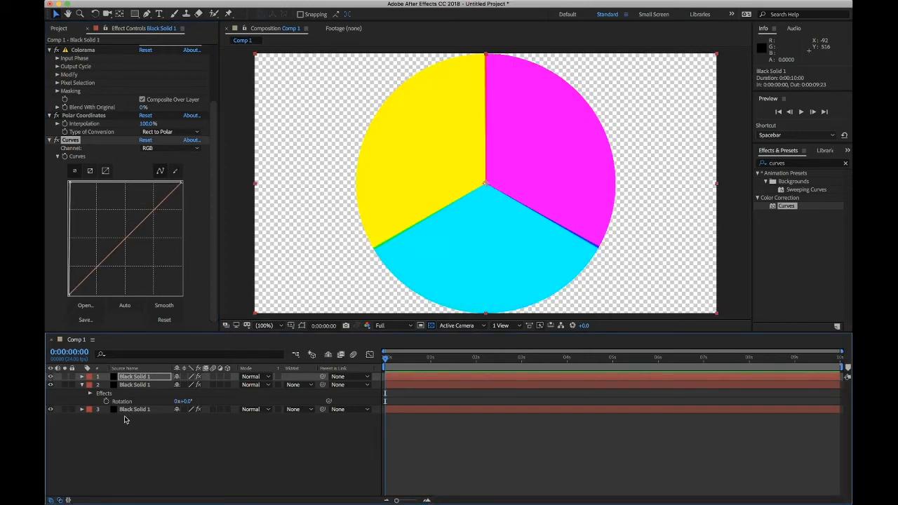
pyautogui.click(145, 140)
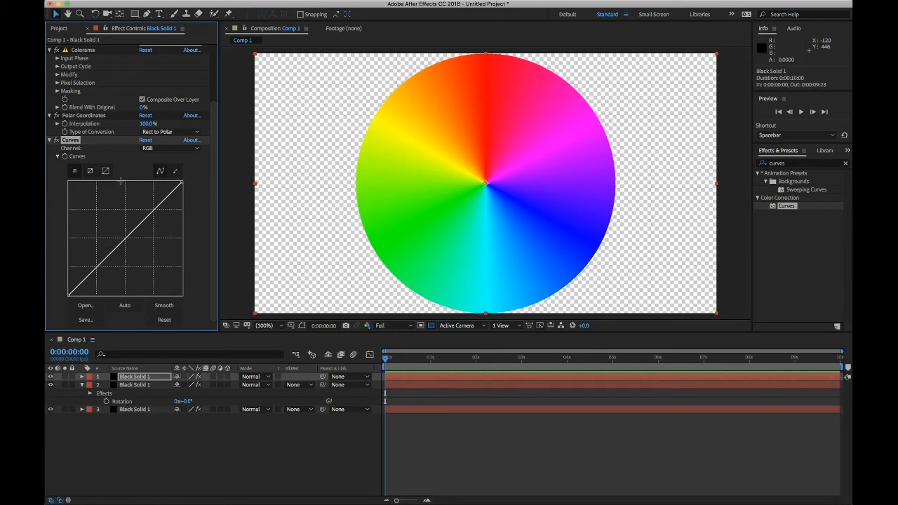
# Step: Switch to Adobe Premiere Pro and play the FIRE sequence to examine its footage in the Lumetri Scopes
pyautogui.moveTo(435, 498)
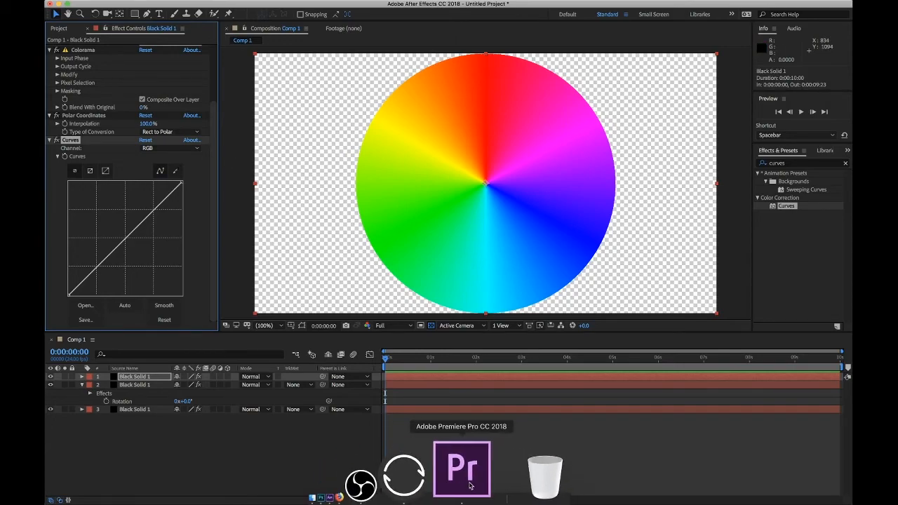
pyautogui.click(443, 480)
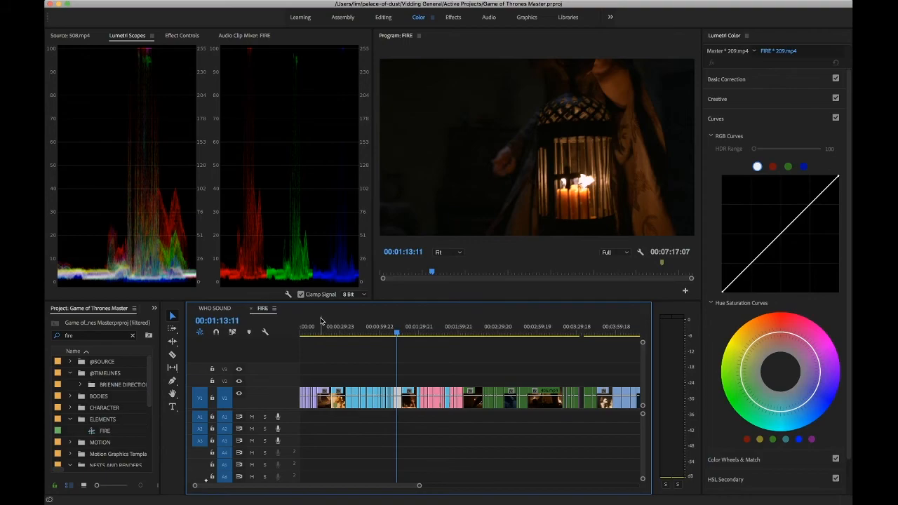
pyautogui.press('space')
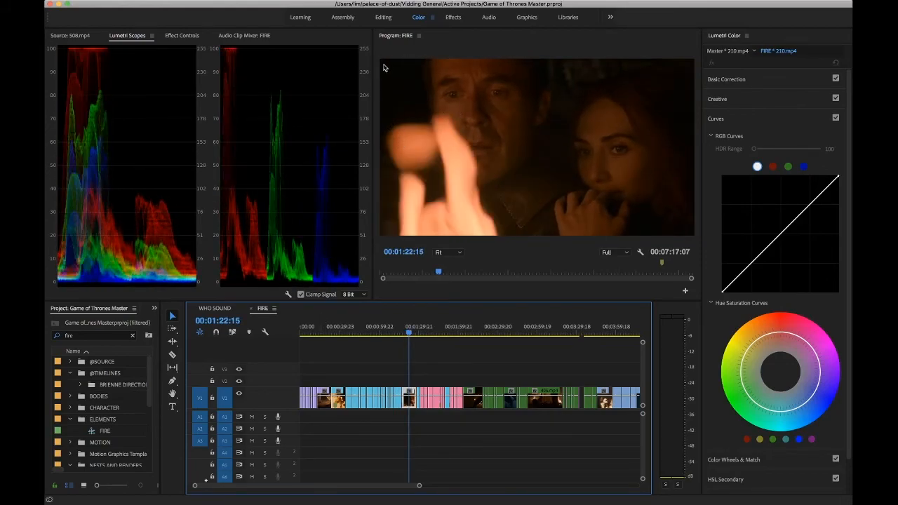
pyautogui.moveTo(438, 491)
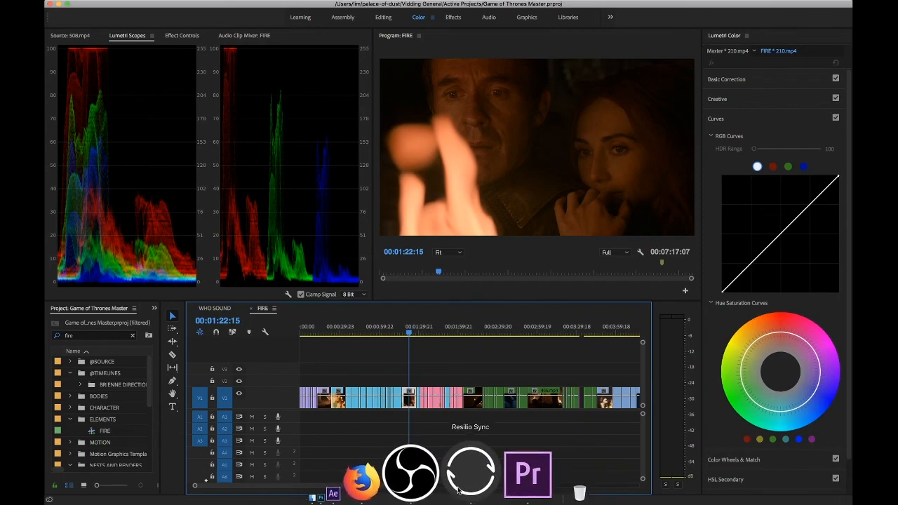
pyautogui.click(453, 484)
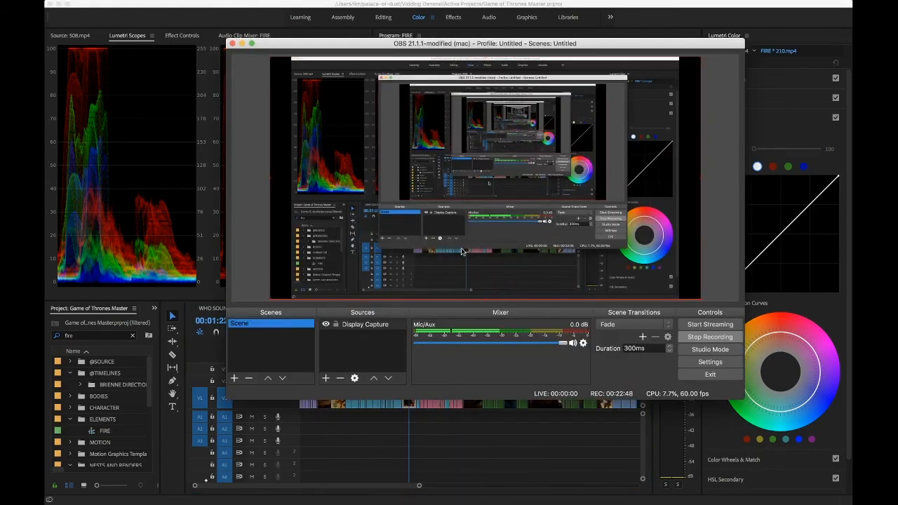